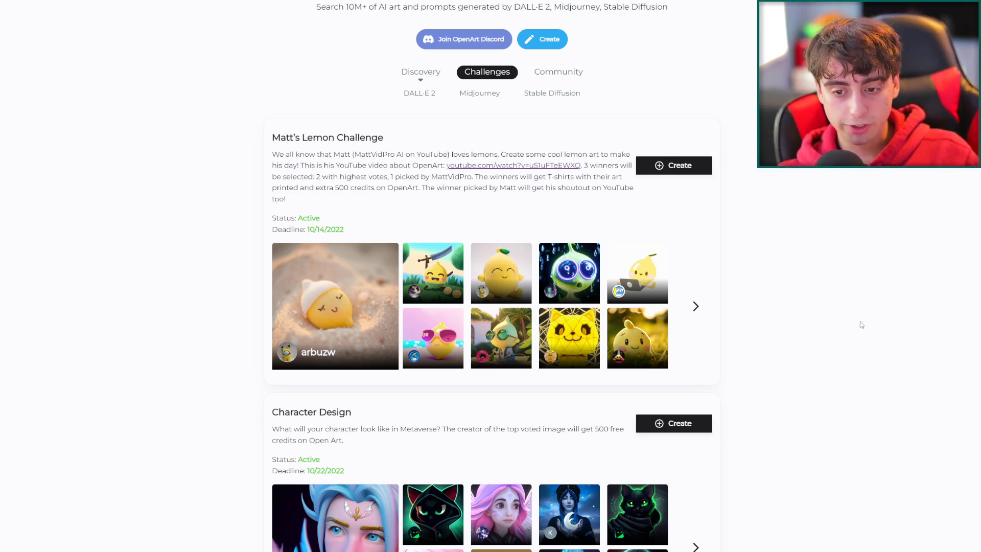
- Open the Matt's Lemon Challenge card from the OpenArt challenges list
{"action": "left_click", "coordinate": [696, 296]}
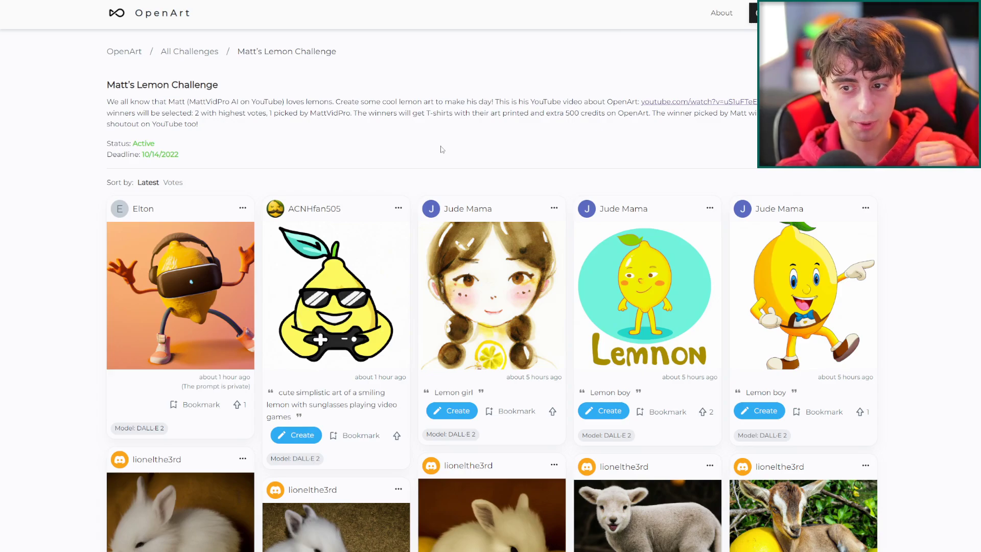
- Scroll through the lemon challenge submissions, then return to the top of the page
{"action": "scroll", "coordinate": [442, 150], "scroll_direction": "down", "scroll_amount": 15}
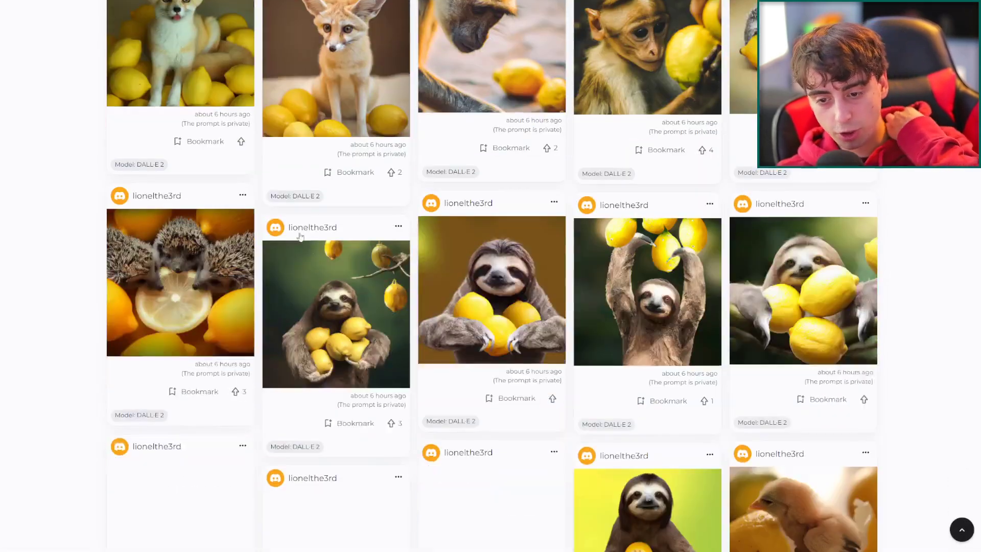
{"action": "scroll", "coordinate": [409, 265], "scroll_direction": "down", "scroll_amount": 15}
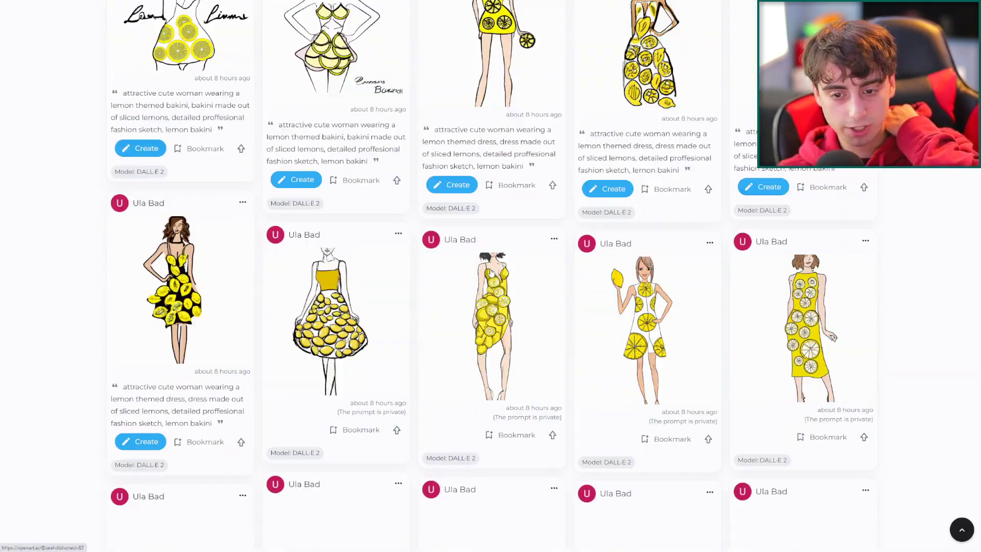
{"action": "key", "text": "Home"}
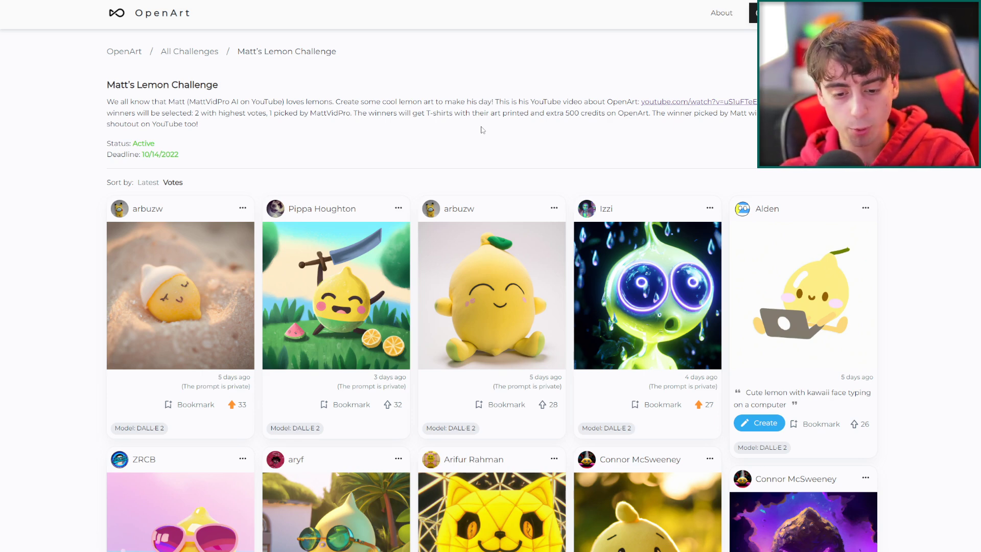
- Sort the lemon challenge gallery by Latest and browse the newest entries
{"action": "scroll", "coordinate": [429, 183], "scroll_direction": "down", "scroll_amount": 9}
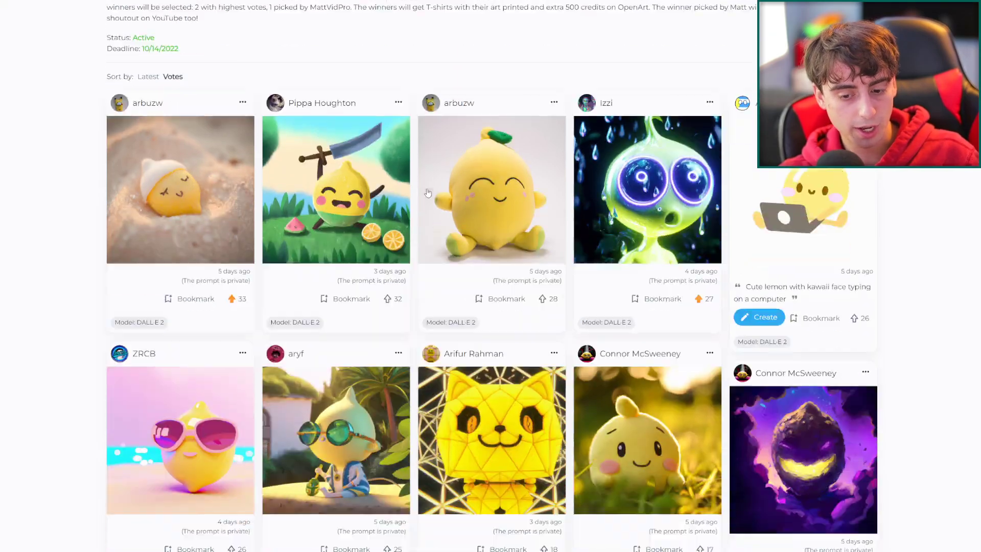
{"action": "scroll", "coordinate": [673, 273], "scroll_direction": "down", "scroll_amount": 9}
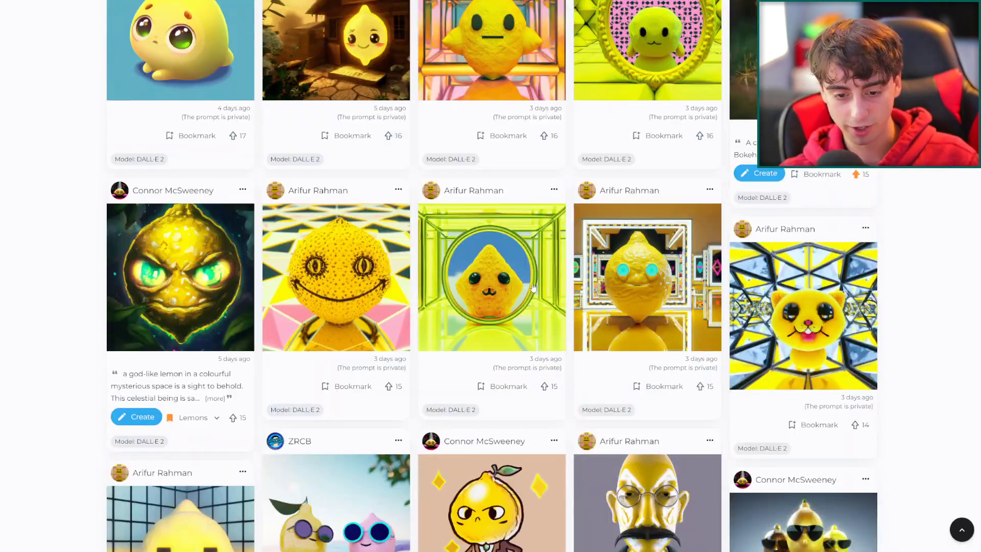
{"action": "scroll", "coordinate": [632, 257], "scroll_direction": "up", "scroll_amount": 20}
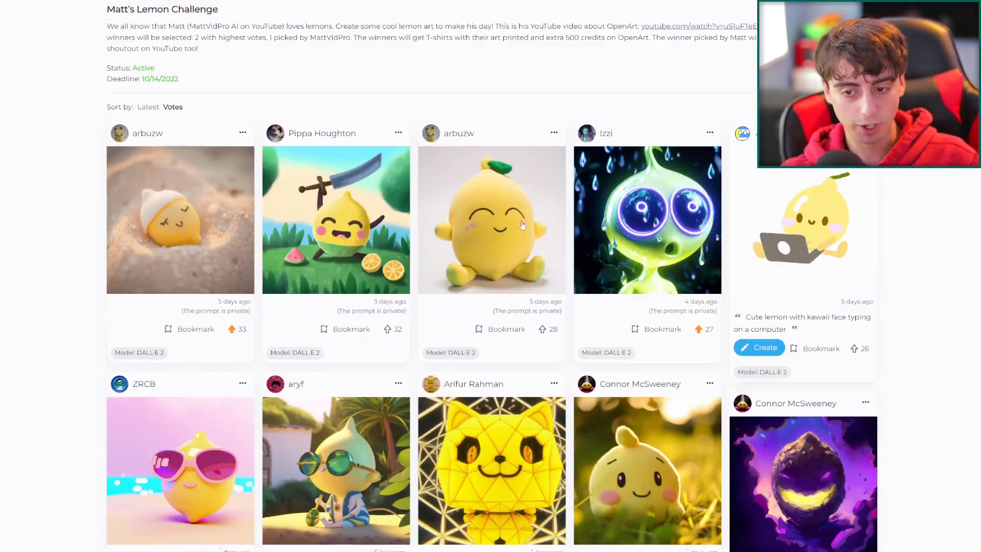
{"action": "left_click", "coordinate": [145, 164]}
{"action": "scroll", "coordinate": [705, 358], "scroll_direction": "down", "scroll_amount": 3}
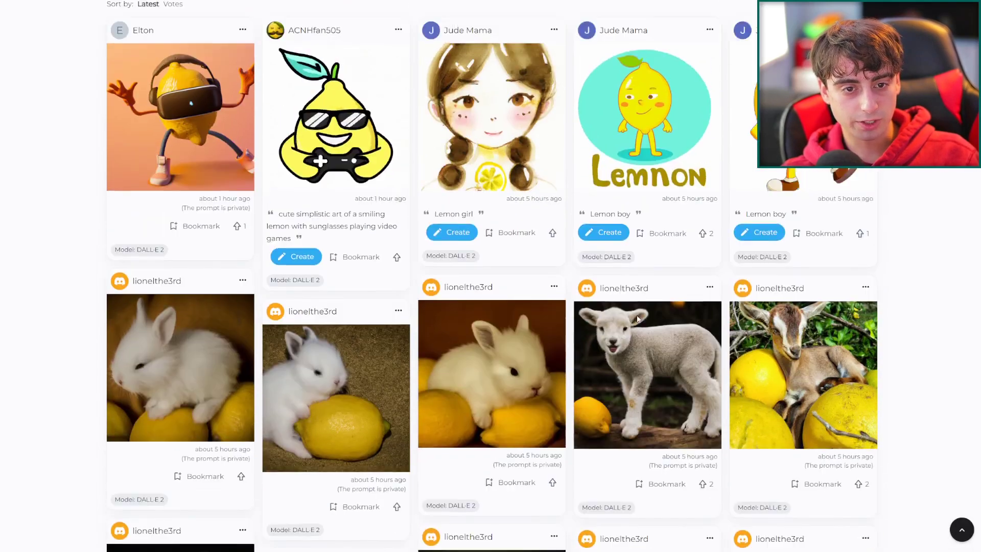
{"action": "scroll", "coordinate": [681, 326], "scroll_direction": "up", "scroll_amount": 1}
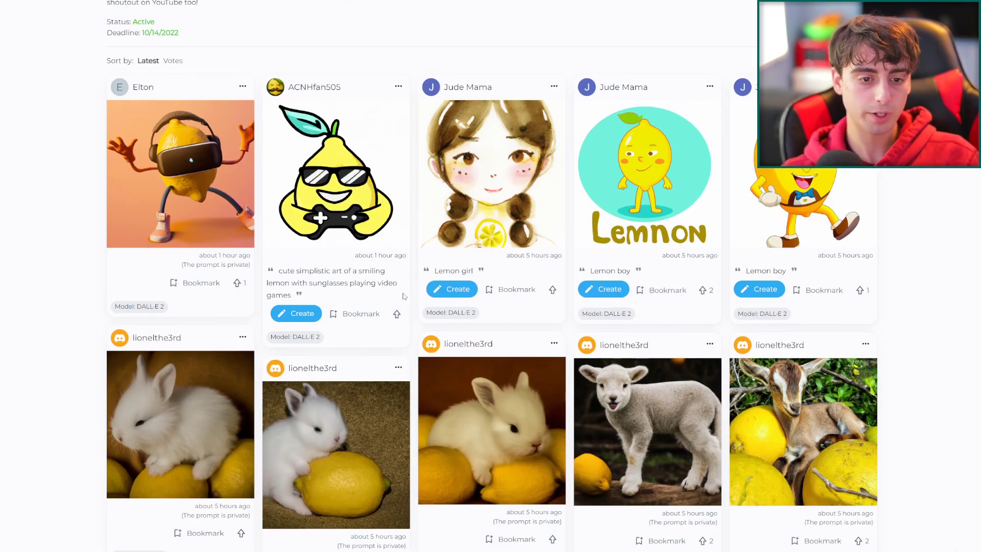
{"action": "scroll", "coordinate": [480, 320], "scroll_direction": "down", "scroll_amount": 5}
{"action": "scroll", "coordinate": [482, 321], "scroll_direction": "down", "scroll_amount": 15}
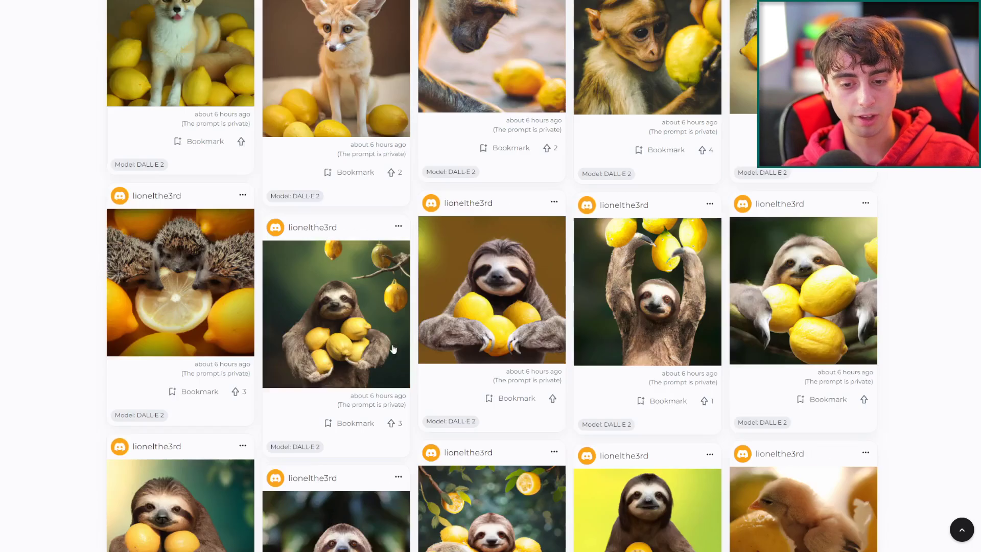
{"action": "scroll", "coordinate": [562, 343], "scroll_direction": "up", "scroll_amount": 18}
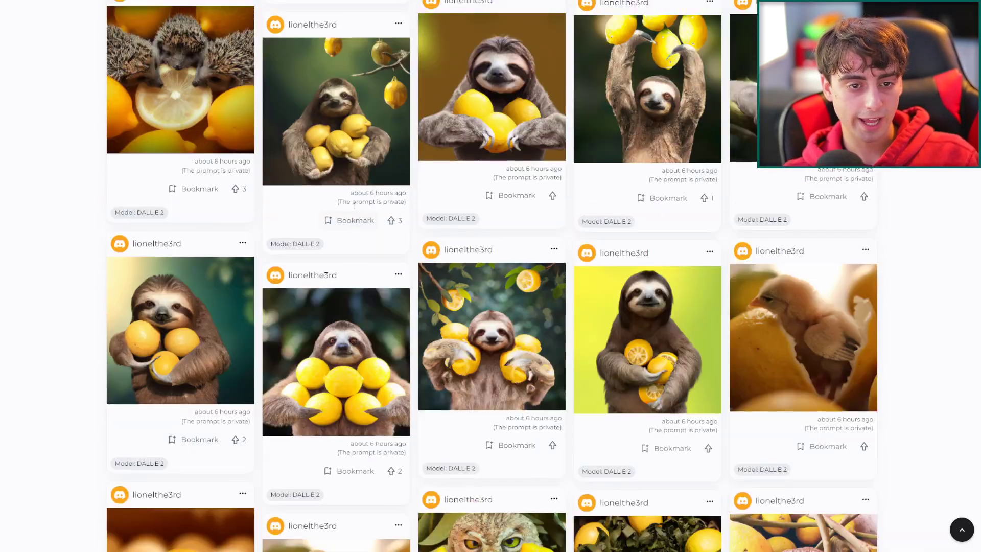
{"action": "scroll", "coordinate": [222, 176], "scroll_direction": "up", "scroll_amount": 2}
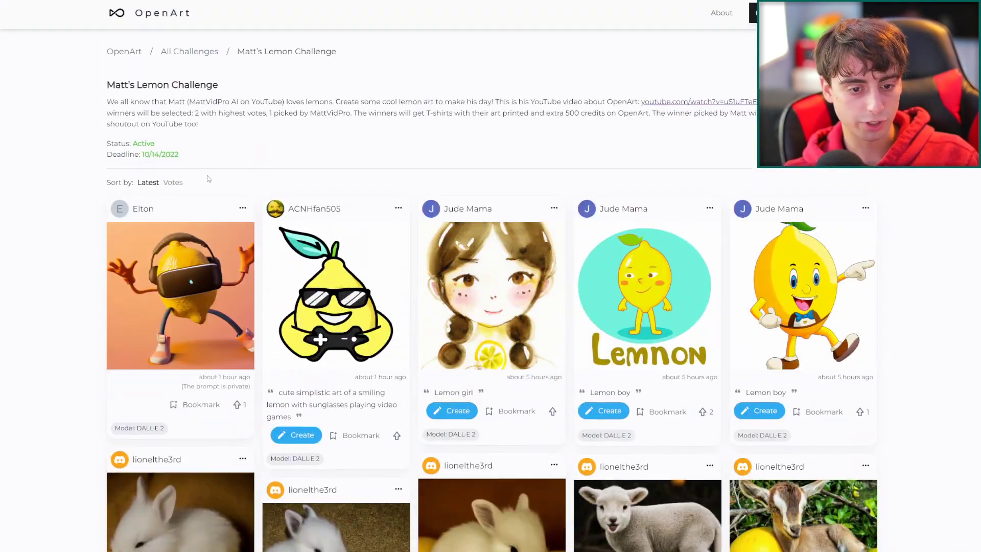
- Re-sort the gallery by Votes and browse the most-voted lemon art
{"action": "left_click", "coordinate": [173, 183]}
{"action": "scroll", "coordinate": [767, 276], "scroll_direction": "down", "scroll_amount": 9}
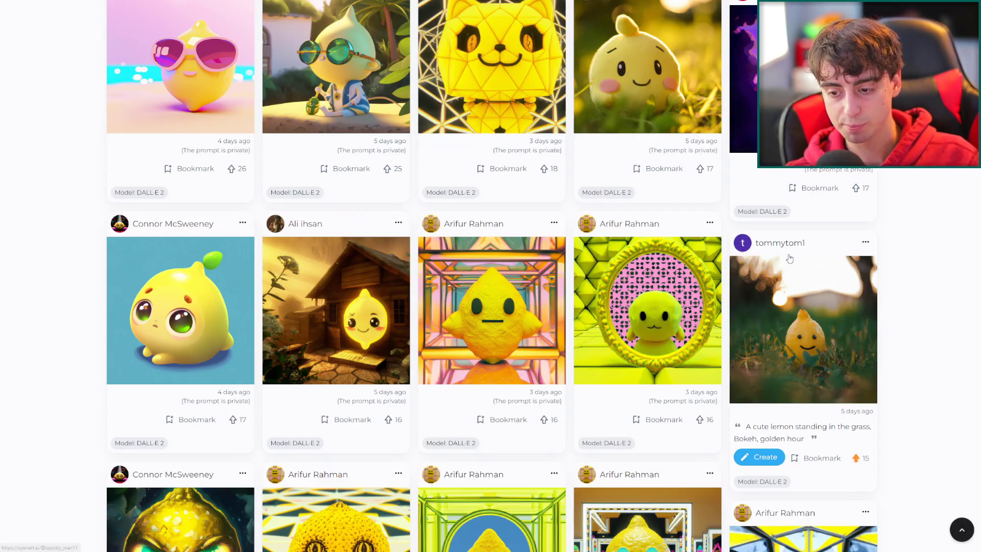
{"action": "scroll", "coordinate": [775, 295], "scroll_direction": "up", "scroll_amount": 10}
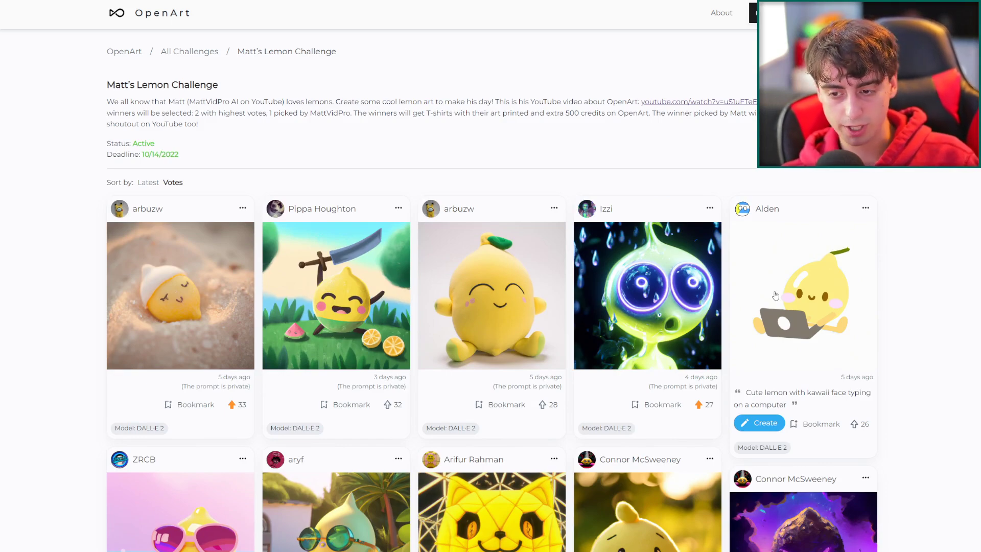
{"action": "scroll", "coordinate": [775, 295], "scroll_direction": "down", "scroll_amount": 4}
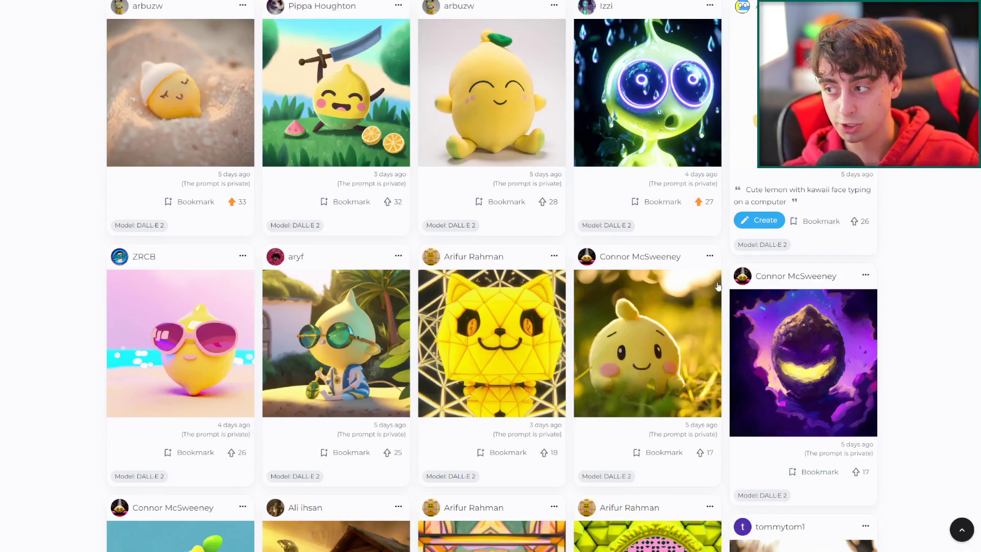
{"action": "scroll", "coordinate": [747, 298], "scroll_direction": "up", "scroll_amount": 1}
{"action": "scroll", "coordinate": [749, 294], "scroll_direction": "up", "scroll_amount": 3}
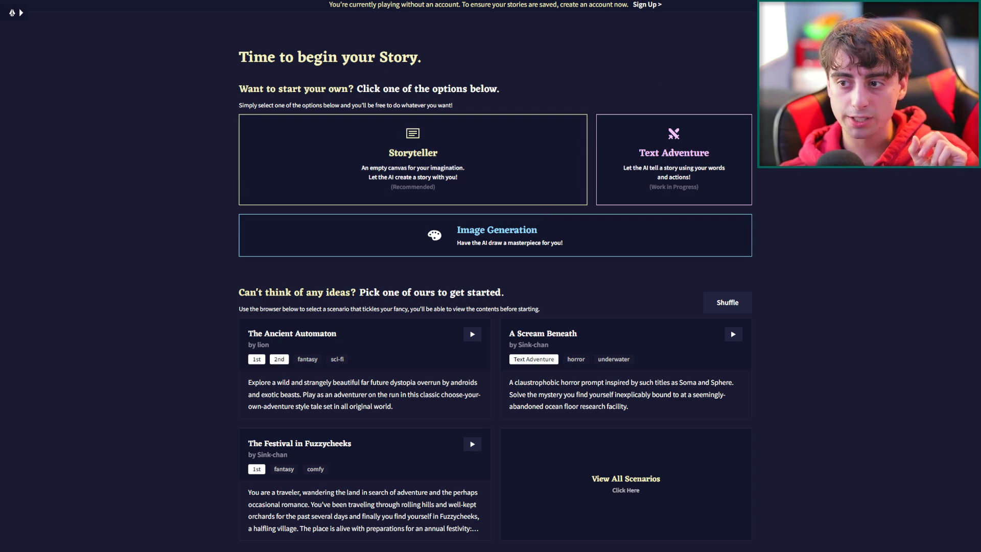
- Show and hide the story library sidebar, then choose Image Generation on NovelAI's start page
{"action": "left_click", "coordinate": [968, 11]}
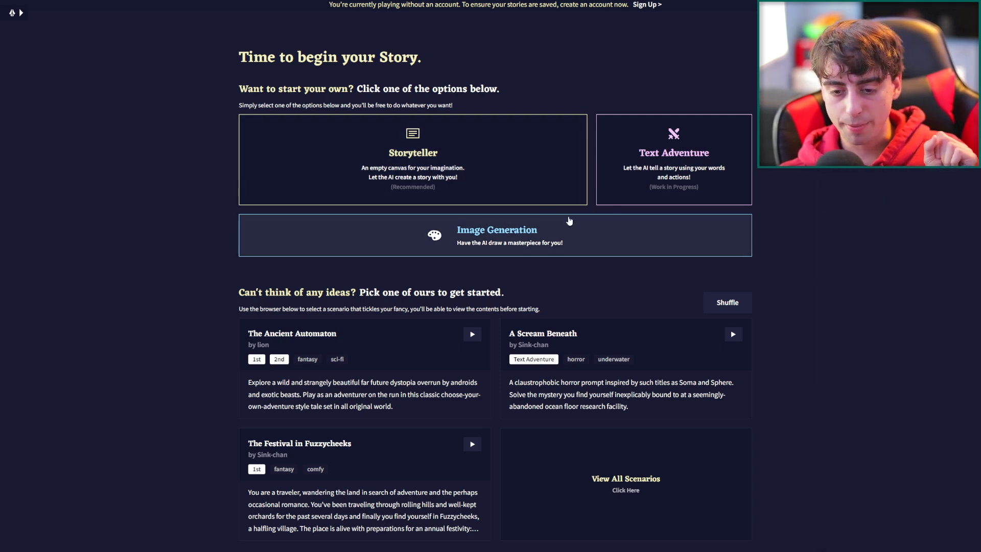
{"action": "left_click", "coordinate": [21, 13]}
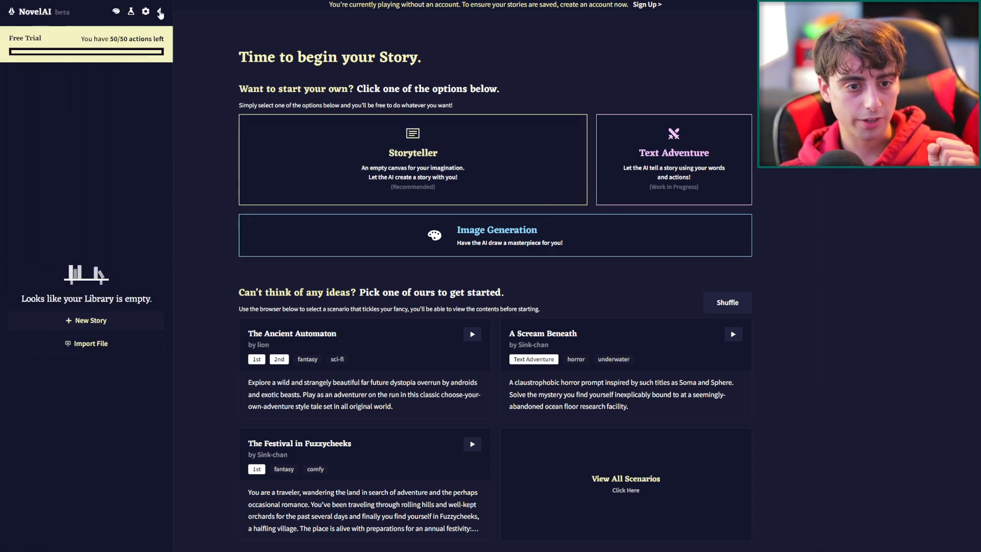
{"action": "left_click", "coordinate": [160, 12]}
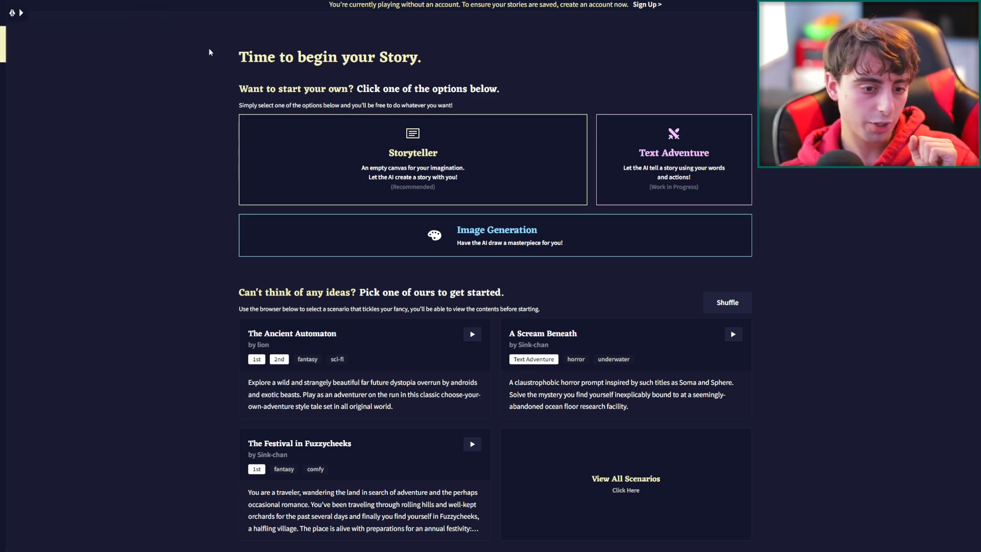
{"action": "left_click", "coordinate": [528, 254]}
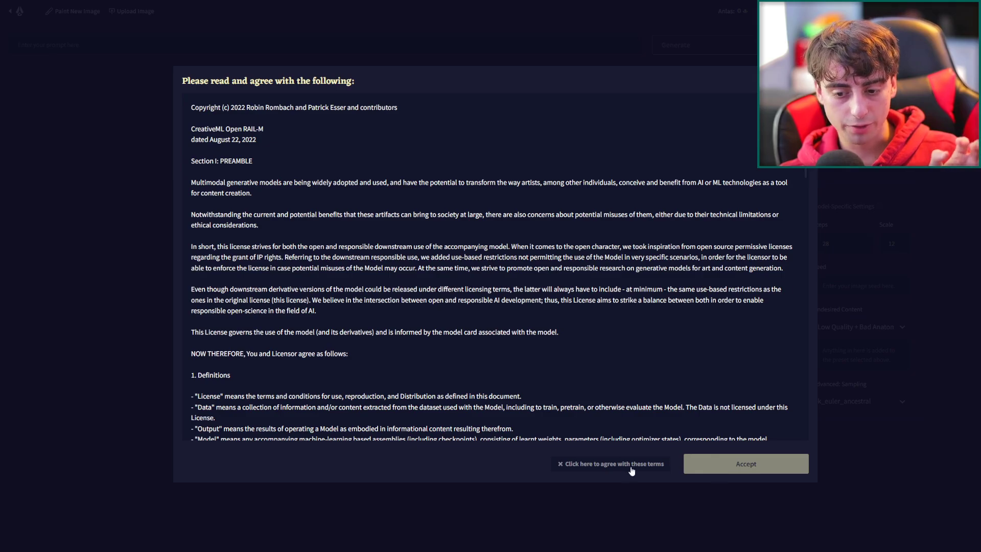
- Tick the agreement box and accept the CreativeML Open RAIL-M licence
{"action": "scroll", "coordinate": [469, 380], "scroll_direction": "down", "scroll_amount": 20}
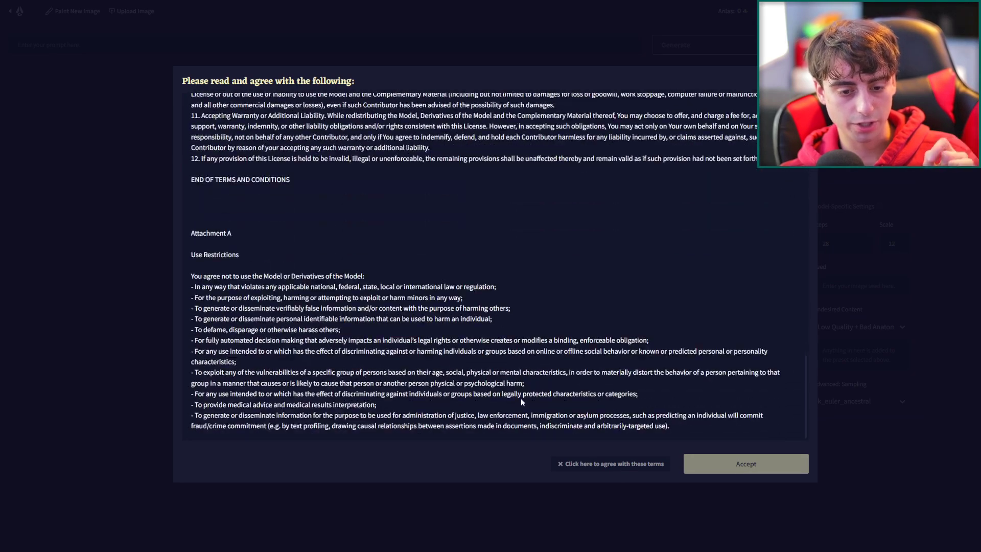
{"action": "left_click", "coordinate": [611, 464]}
{"action": "scroll", "coordinate": [480, 358], "scroll_direction": "up", "scroll_amount": 20}
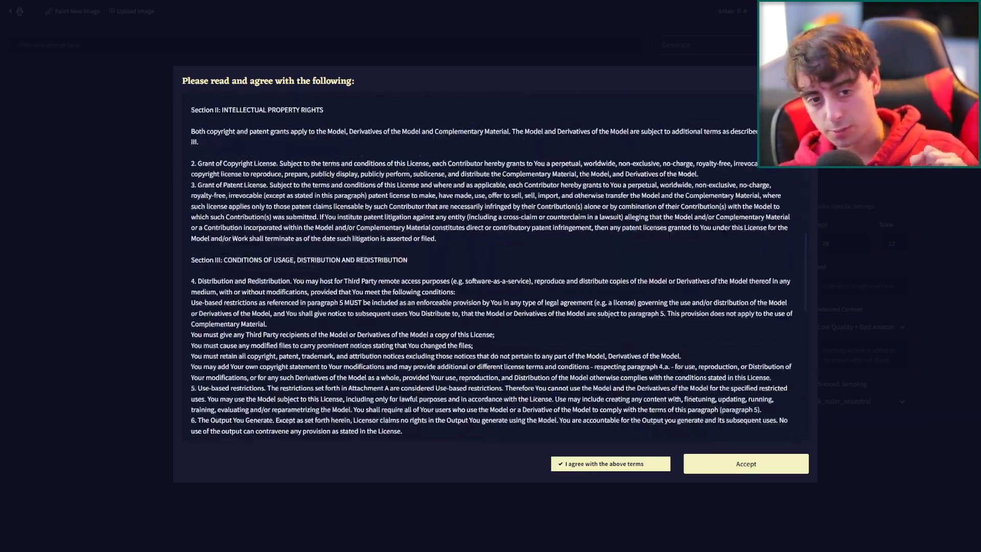
{"action": "scroll", "coordinate": [491, 281], "scroll_direction": "down", "scroll_amount": 1}
{"action": "left_click", "coordinate": [759, 466]}
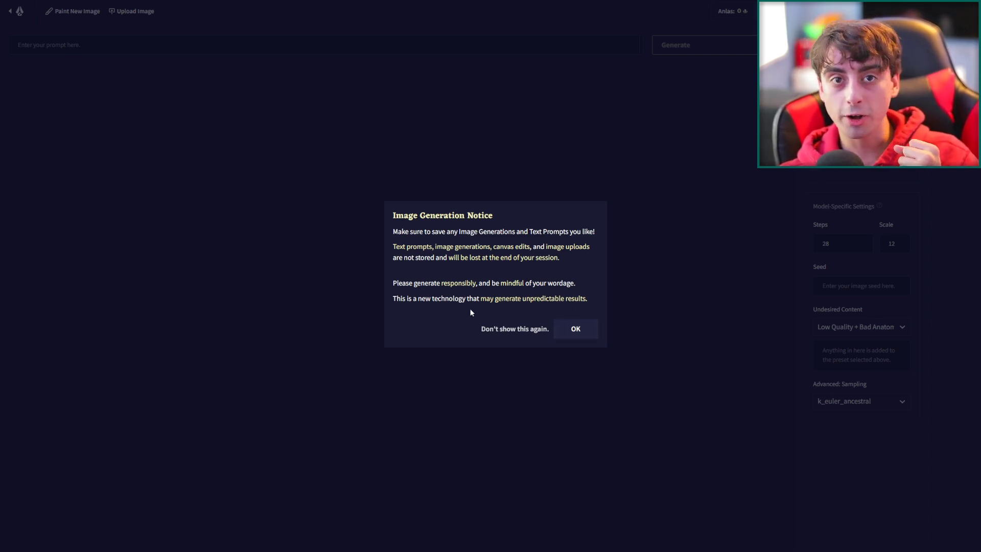
- Dismiss the Image Generation Notice and expand the image model dropdown in Settings
{"action": "left_click", "coordinate": [582, 328]}
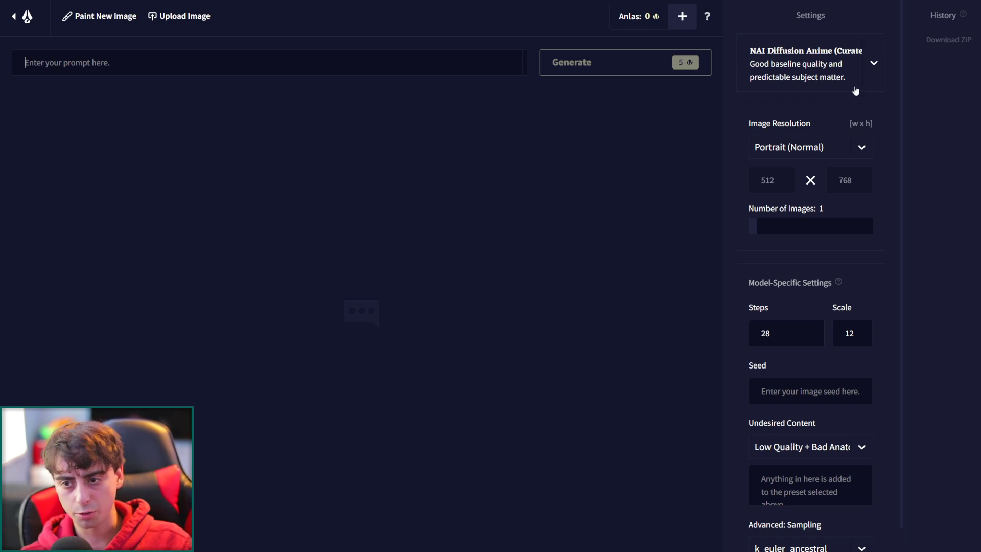
{"action": "left_click", "coordinate": [866, 83]}
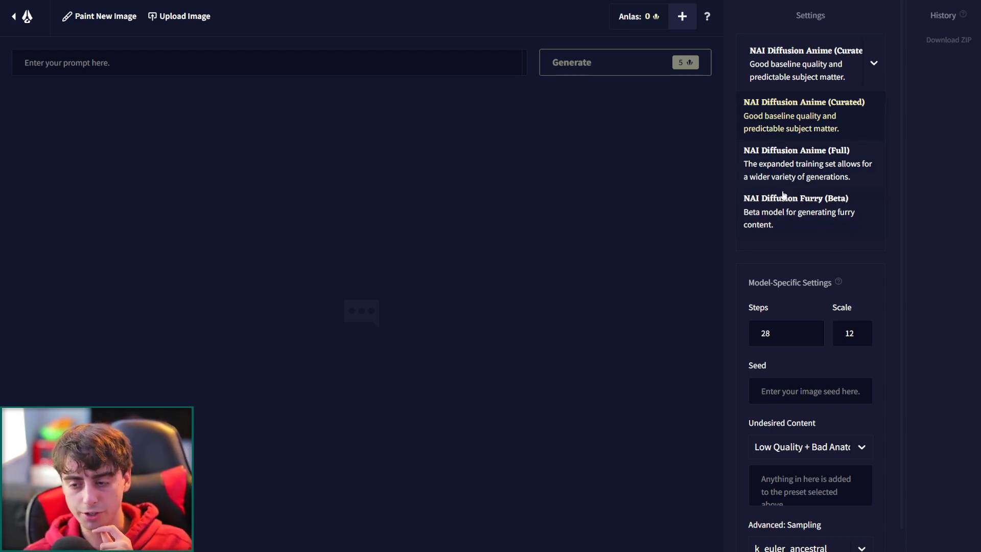
- Keep NAI Diffusion Anime (Curated) as the model and paste the prompt 'turtle anime character'
{"action": "left_click", "coordinate": [862, 115]}
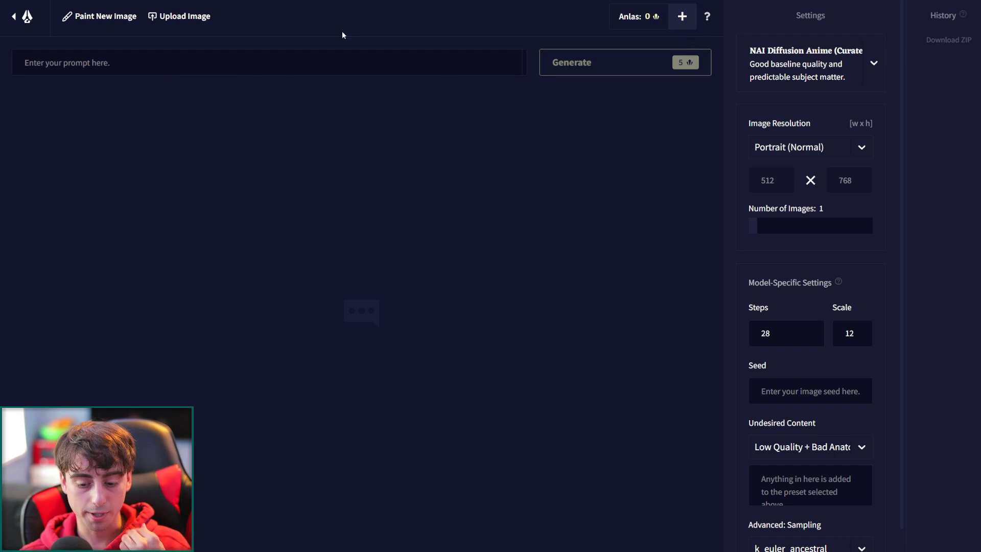
{"action": "type", "text": "turtle anime character"}
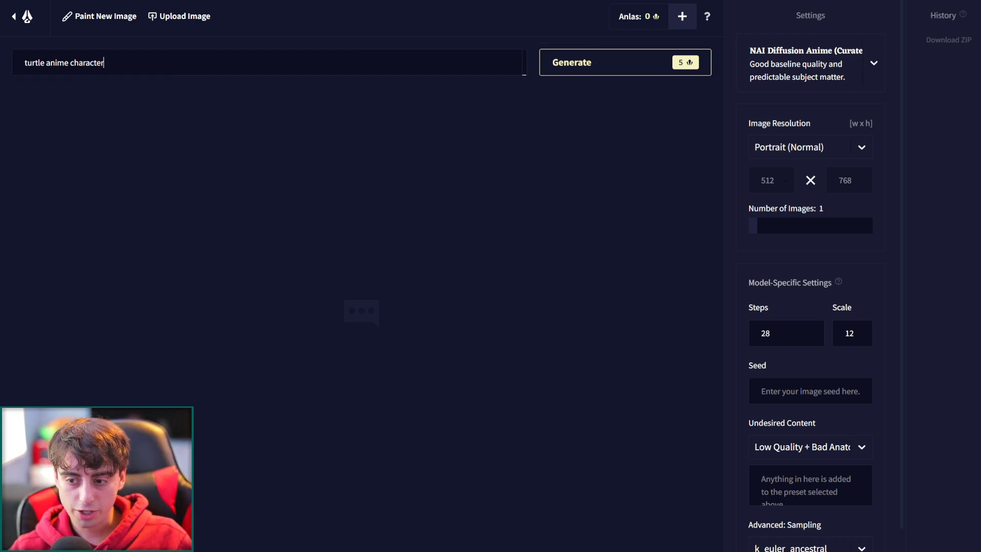
- Try generating 'turtle anime character', then bring up the Purchase Anlas options after it fails for lack of Anlas
{"action": "left_click", "coordinate": [565, 62]}
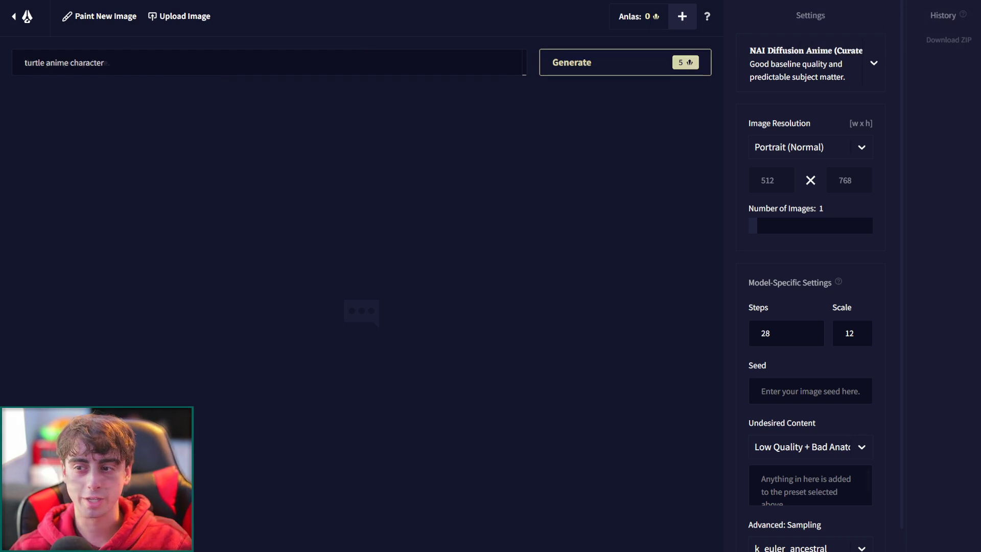
{"action": "key", "text": "ctrl+a"}
{"action": "type", "text": "turrt"}
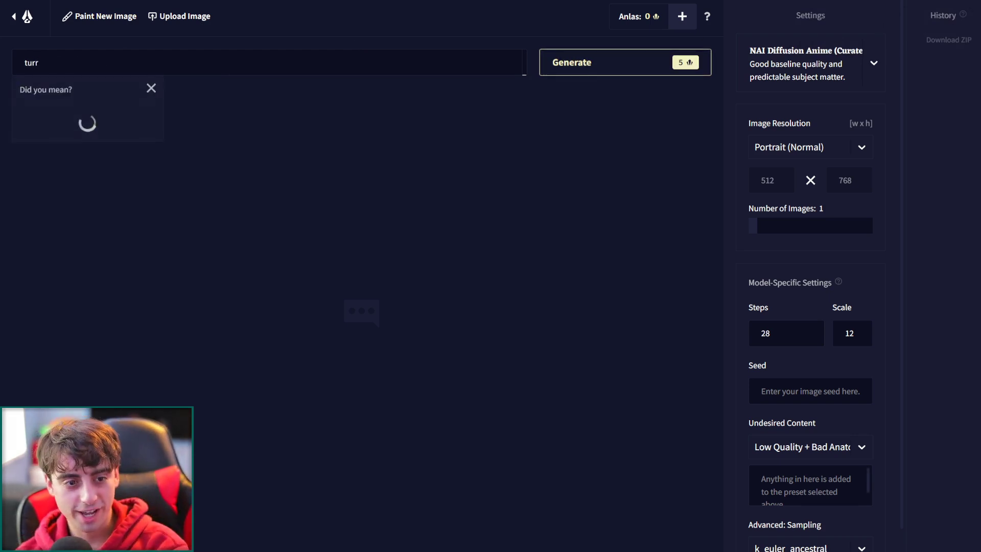
{"action": "key", "text": "ctrl+z"}
{"action": "key", "text": "Return"}
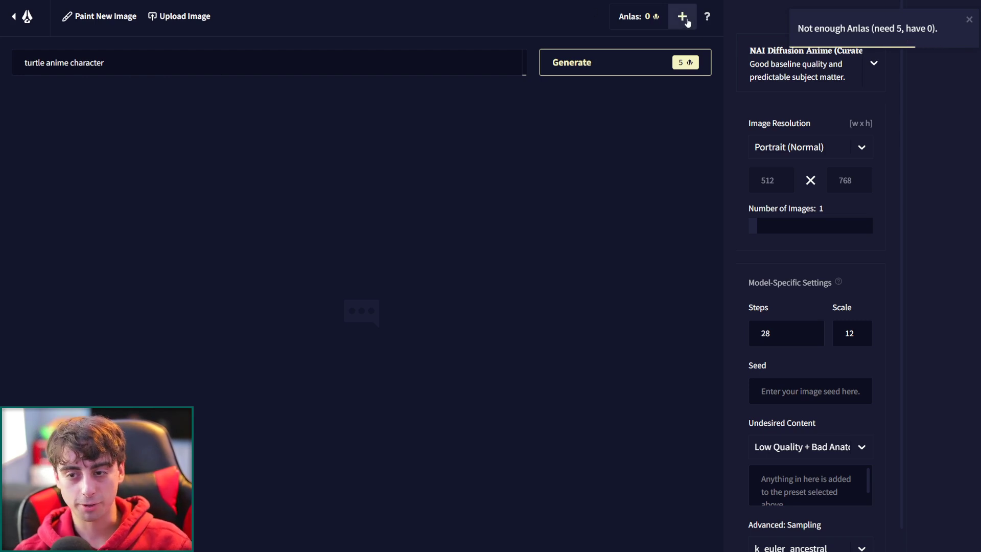
{"action": "left_click", "coordinate": [683, 16]}
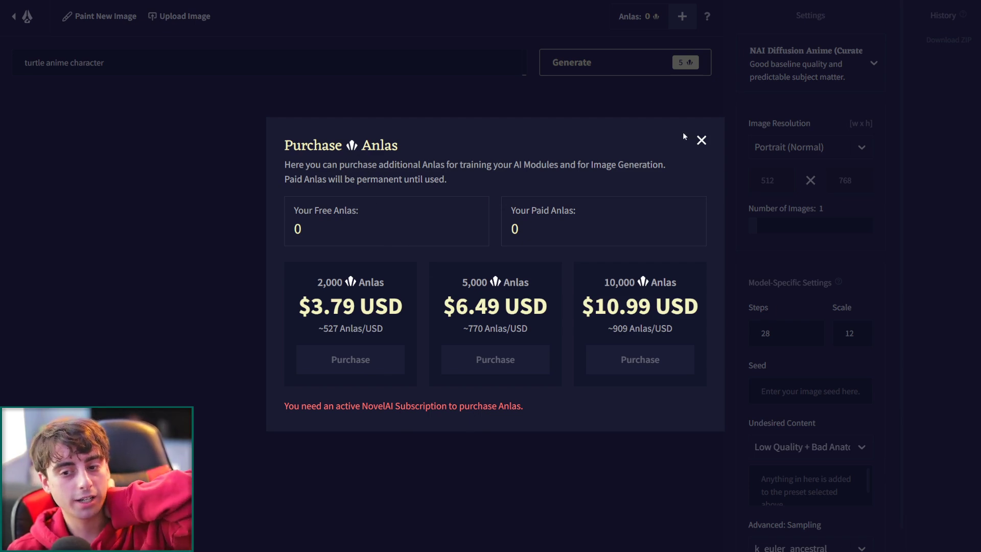
- Close Purchase Anlas, return to the story start page and go to the Tier Pricing page
{"action": "left_click", "coordinate": [702, 140]}
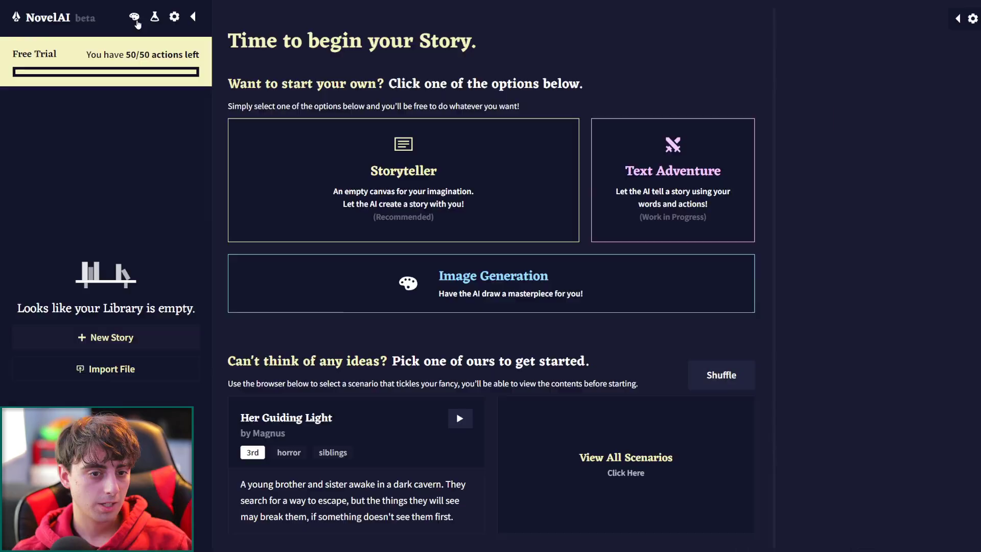
{"action": "left_click", "coordinate": [135, 19]}
{"action": "left_click", "coordinate": [498, 352]}
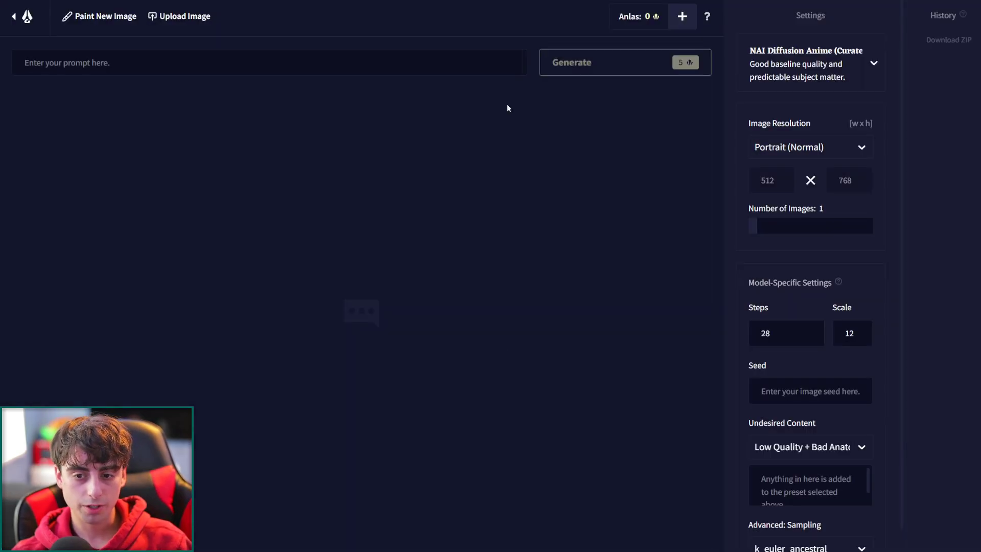
{"action": "left_click", "coordinate": [23, 19]}
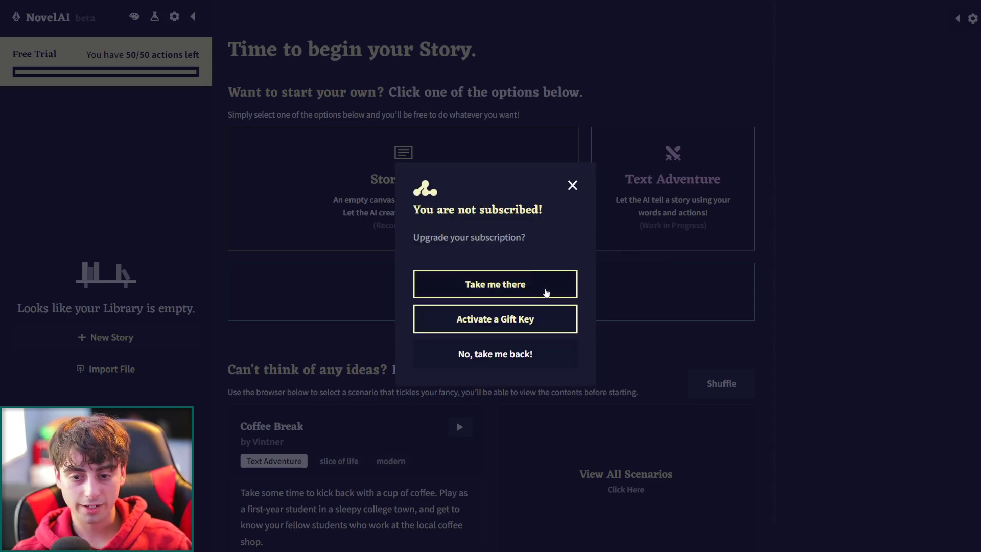
{"action": "left_click", "coordinate": [535, 295]}
- Scroll through the Tablet, Scroll and Opus tiers to compare their Anlas, TTS and image perks
{"action": "scroll", "coordinate": [557, 353], "scroll_direction": "down", "scroll_amount": 5}
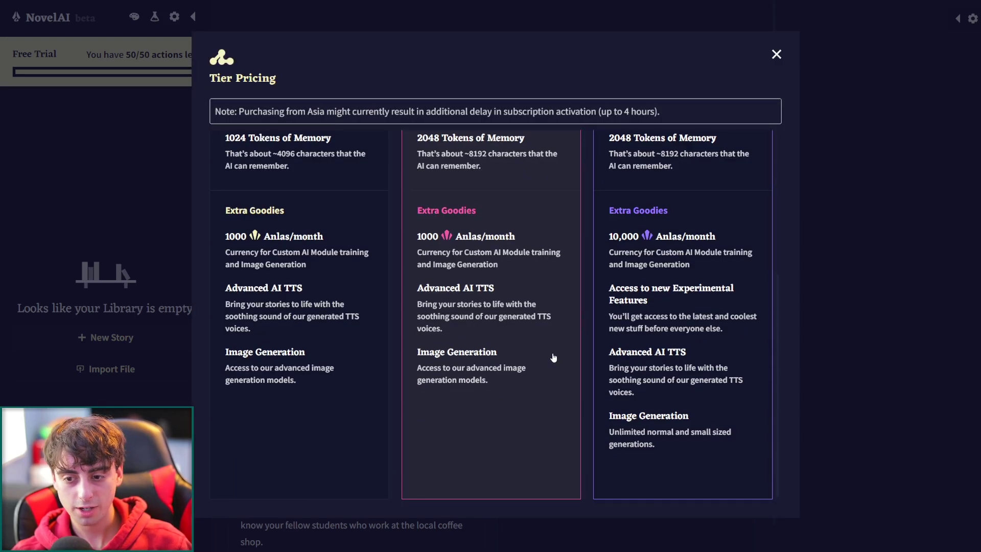
{"action": "scroll", "coordinate": [553, 357], "scroll_direction": "up", "scroll_amount": 5}
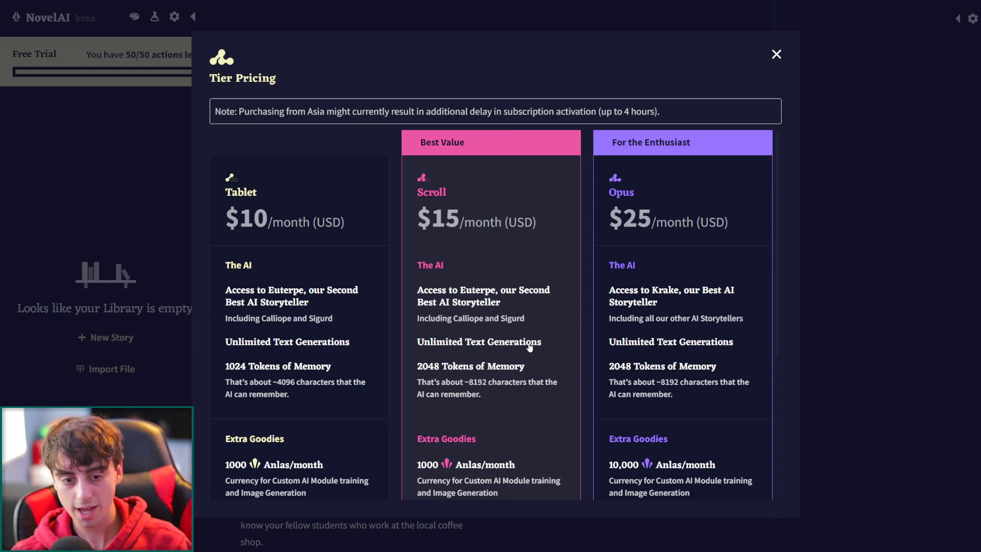
{"action": "scroll", "coordinate": [348, 337], "scroll_direction": "down", "scroll_amount": 2}
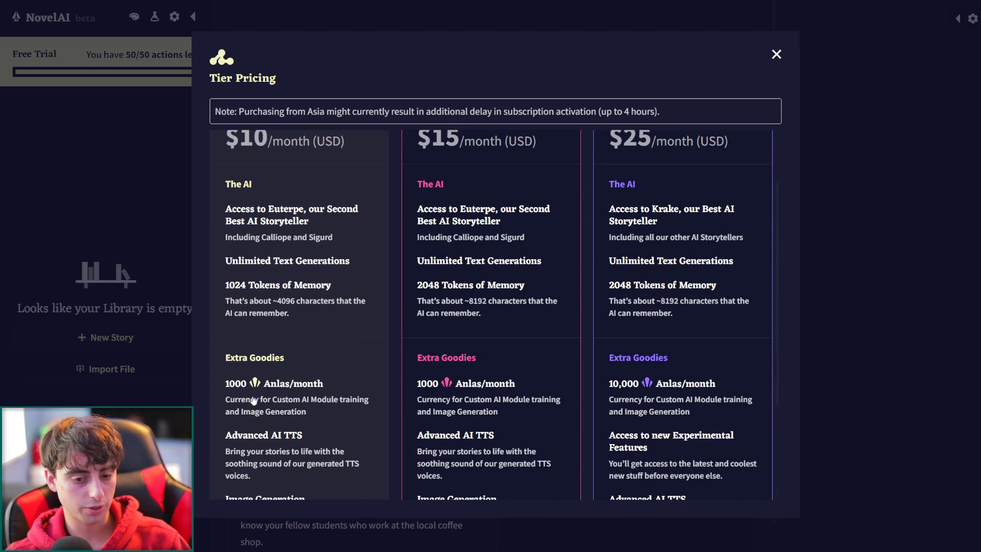
{"action": "scroll", "coordinate": [329, 403], "scroll_direction": "down", "scroll_amount": 2}
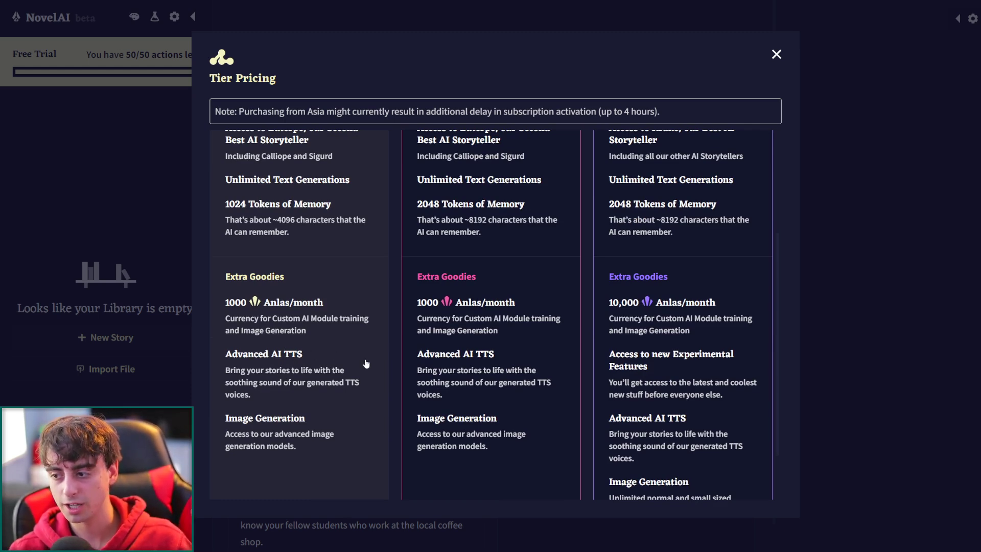
{"action": "scroll", "coordinate": [341, 395], "scroll_direction": "up", "scroll_amount": 3}
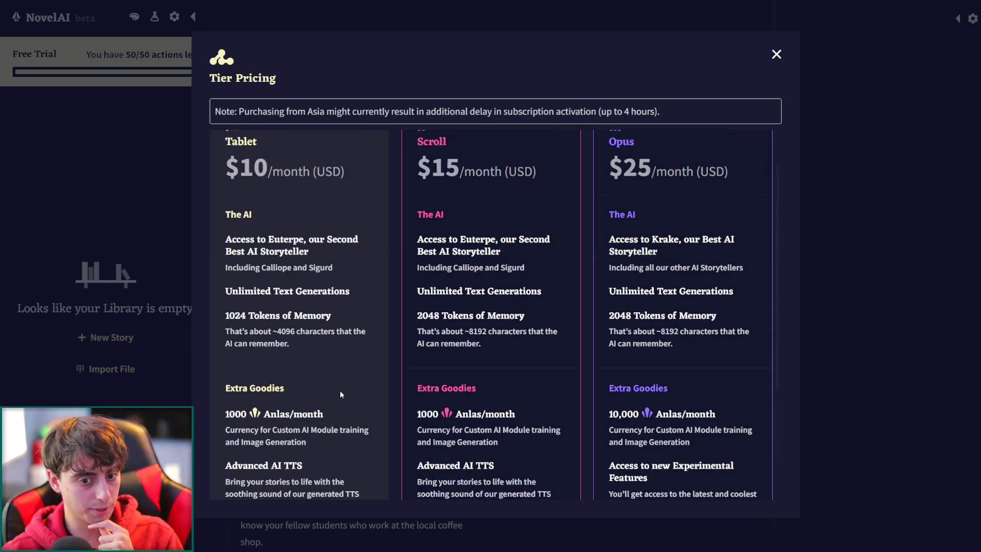
{"action": "scroll", "coordinate": [341, 394], "scroll_direction": "up", "scroll_amount": 1}
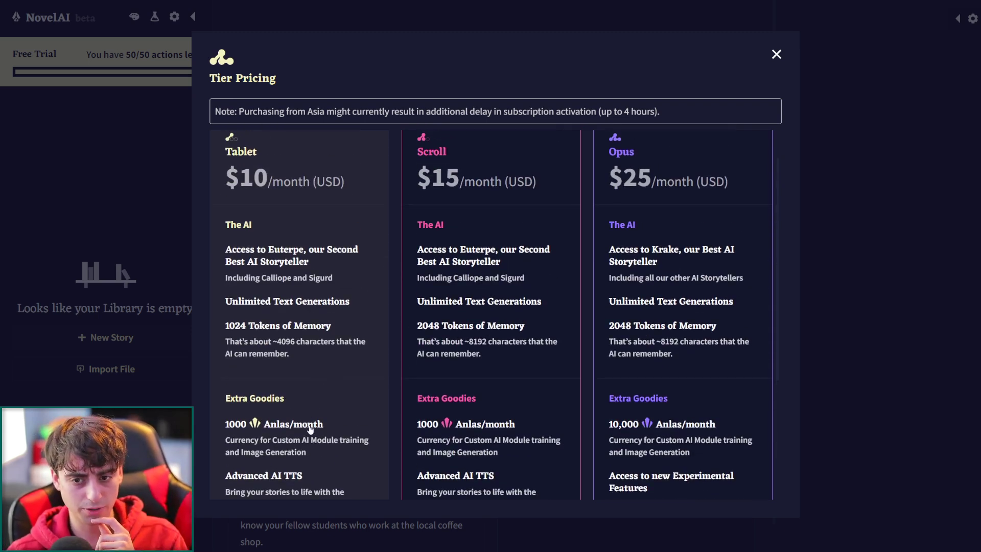
{"action": "scroll", "coordinate": [480, 302], "scroll_direction": "up", "scroll_amount": 1}
{"action": "scroll", "coordinate": [526, 357], "scroll_direction": "down", "scroll_amount": 3}
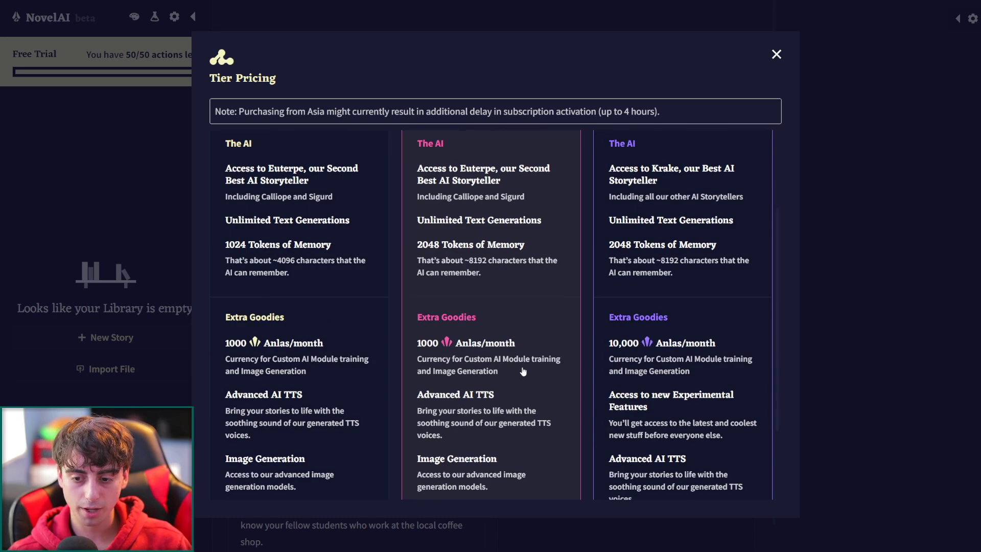
{"action": "scroll", "coordinate": [638, 264], "scroll_direction": "up", "scroll_amount": 3}
{"action": "scroll", "coordinate": [639, 264], "scroll_direction": "down", "scroll_amount": 4}
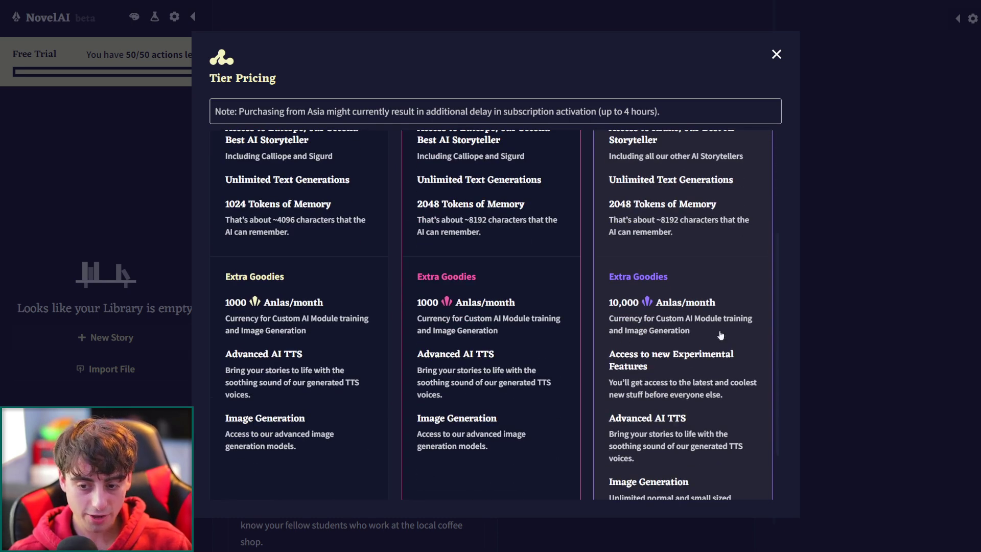
{"action": "scroll", "coordinate": [714, 388], "scroll_direction": "up", "scroll_amount": 4}
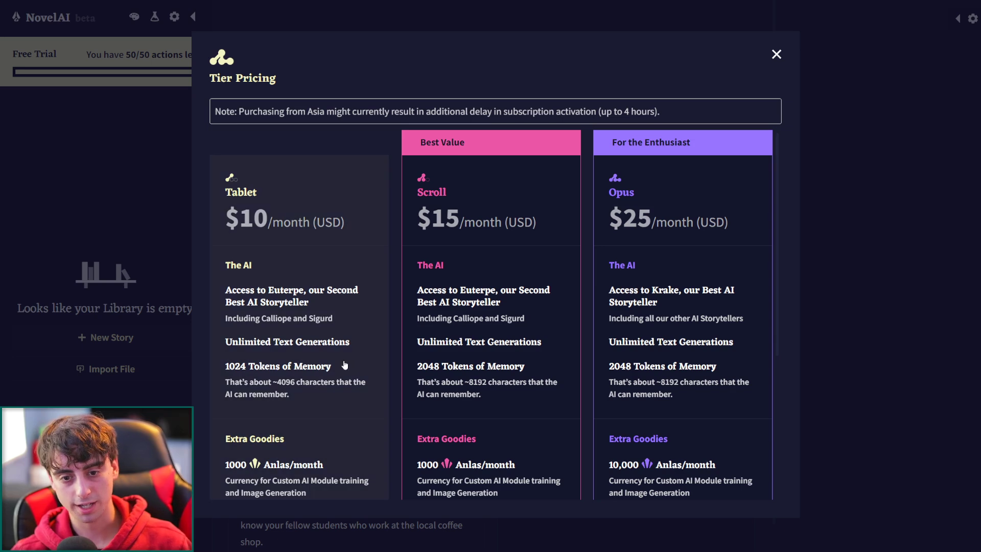
{"action": "scroll", "coordinate": [337, 367], "scroll_direction": "down", "scroll_amount": 2}
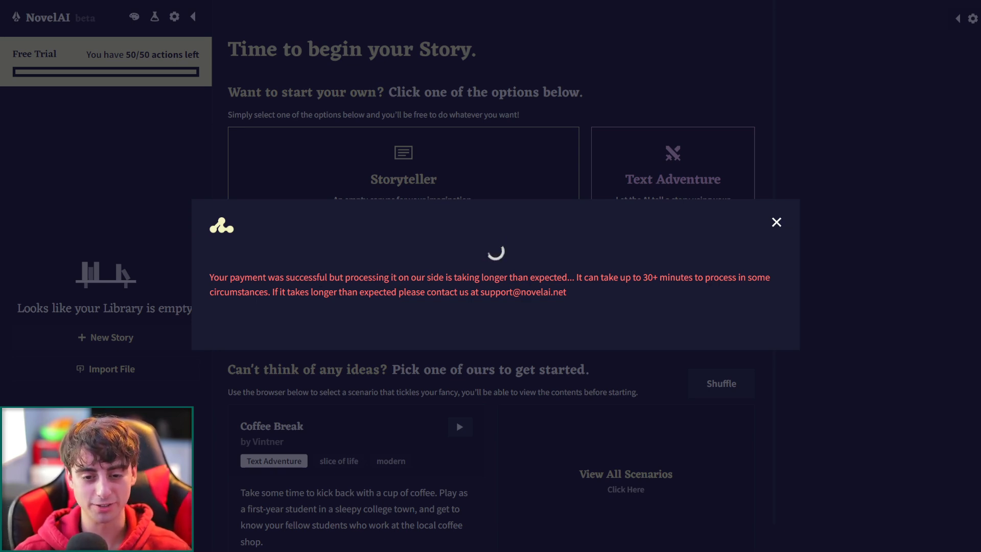
- Dismiss the payment notice and return to Image Generation, now with 1000 Anlas
{"action": "left_click", "coordinate": [777, 222]}
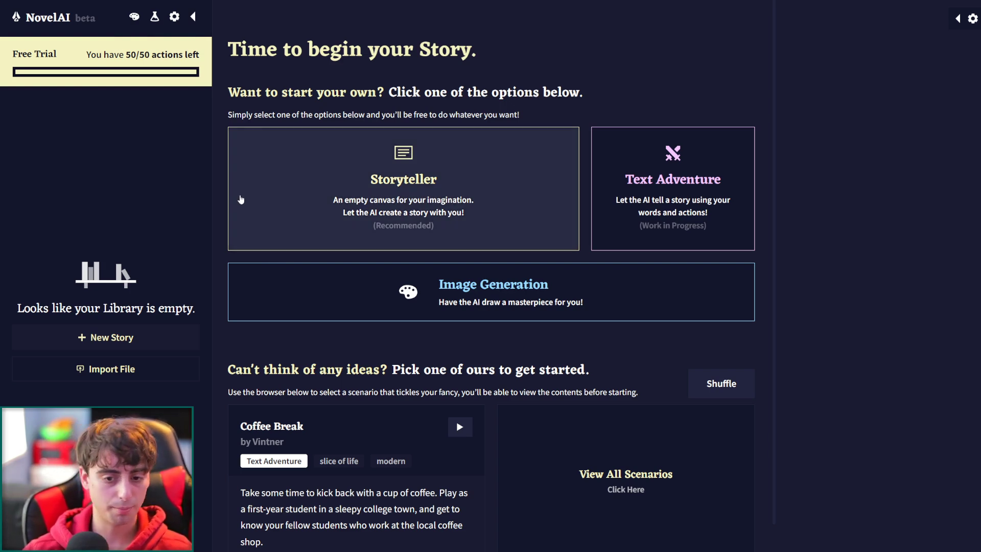
{"action": "left_click", "coordinate": [307, 289]}
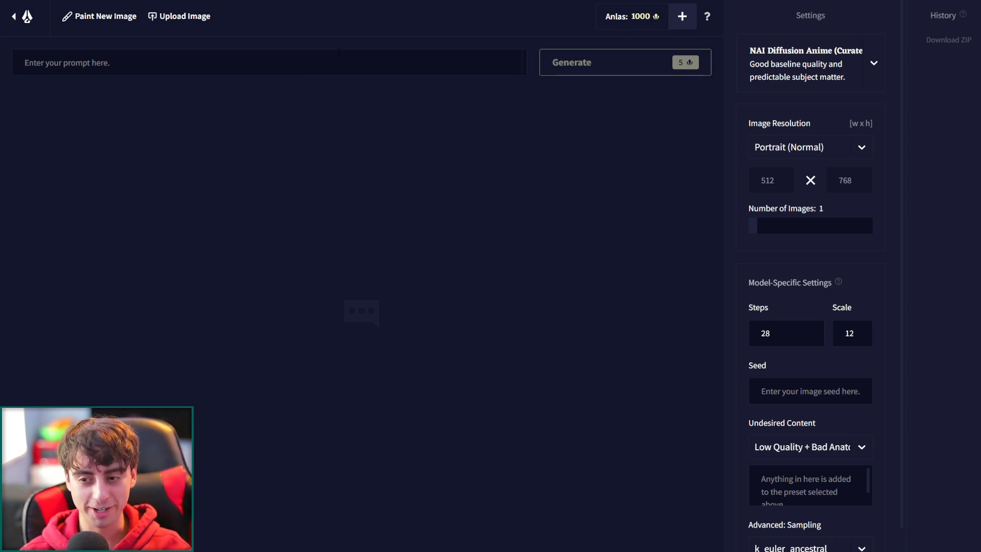
- Generate an image from the prompt 'turtle anime character', keeping the default resolution
{"action": "type", "text": "turtle anime character"}
{"action": "left_click", "coordinate": [823, 149]}
{"action": "left_click", "coordinate": [828, 151]}
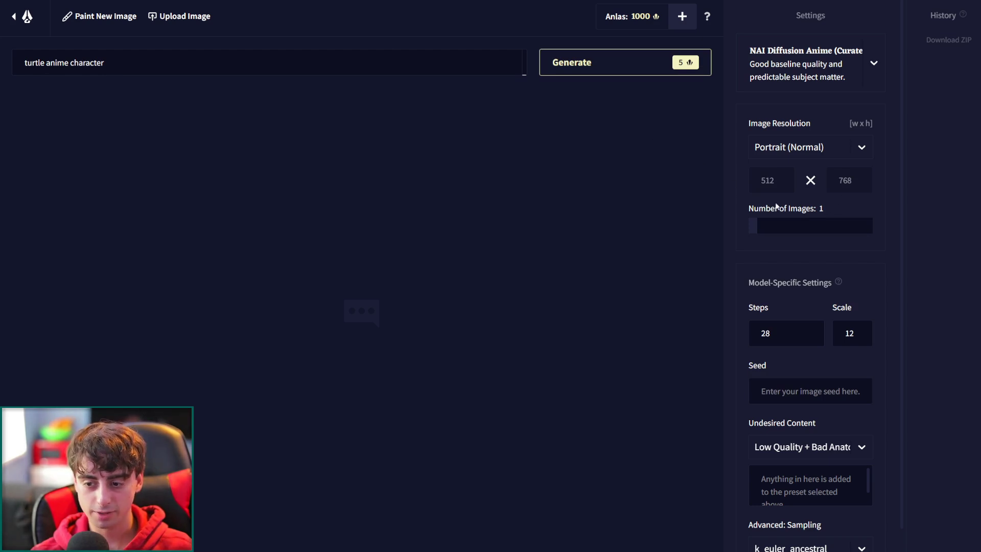
{"action": "left_click", "coordinate": [664, 70]}
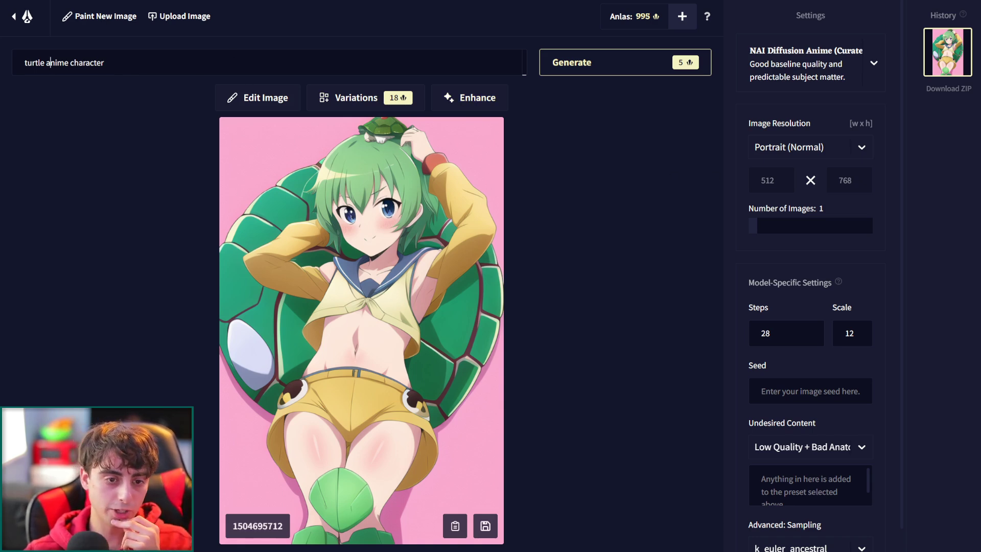
- Replace the prompt with 'lemon evil anime character' and generate an image
{"action": "key", "text": "ctrl+a"}
{"action": "type", "text": "lemon anime character"}
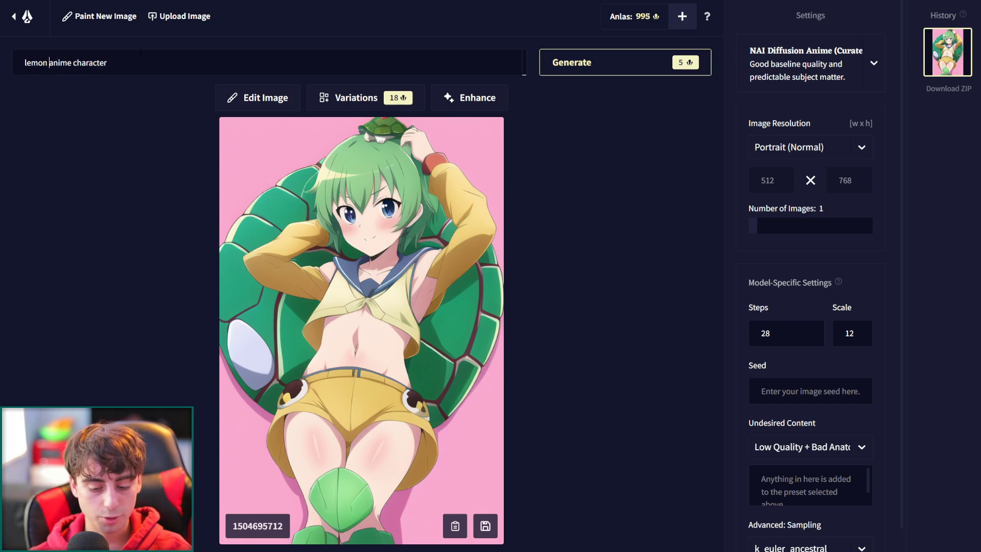
{"action": "type", "text": "evil"}
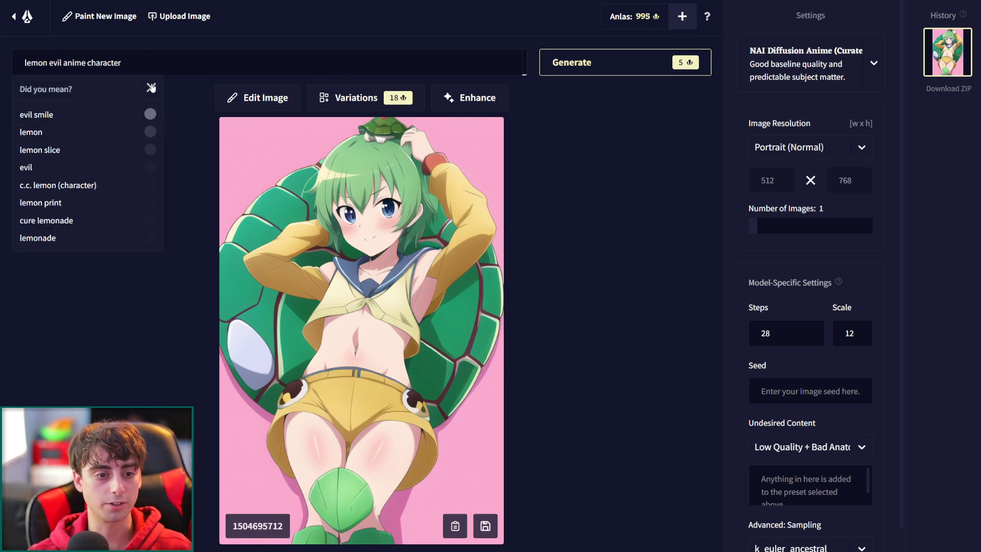
{"action": "left_click", "coordinate": [613, 62]}
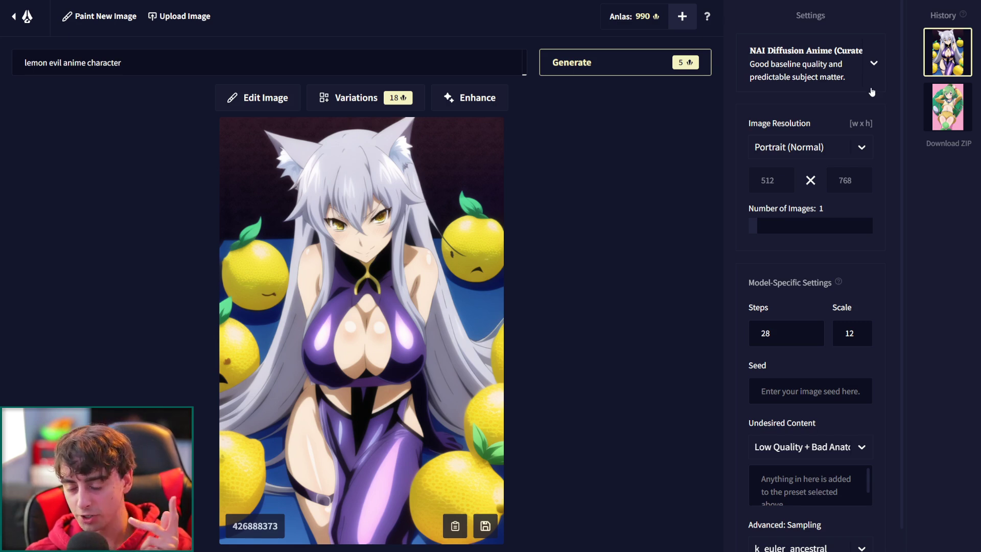
- Append 'who is fully clothed' to the prompt and set the image count to 4
{"action": "left_click", "coordinate": [873, 90]}
{"action": "left_click", "coordinate": [311, 193]}
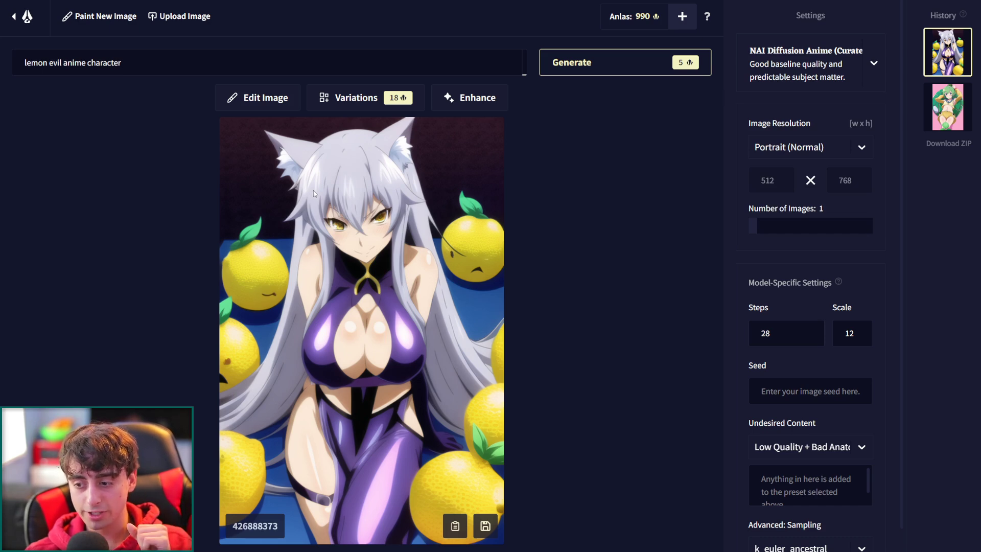
{"action": "type", "text": "who is fully clothed"}
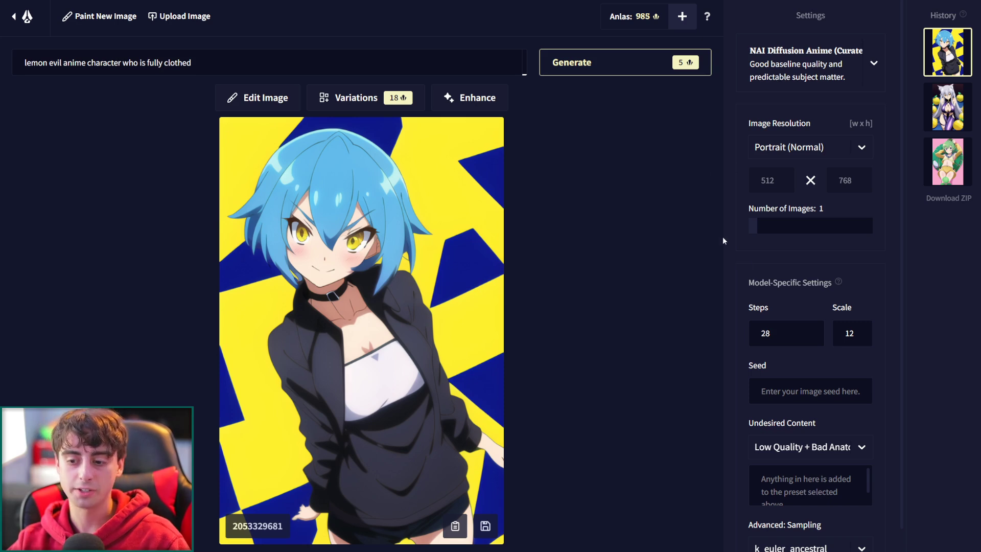
{"action": "left_click", "coordinate": [869, 229]}
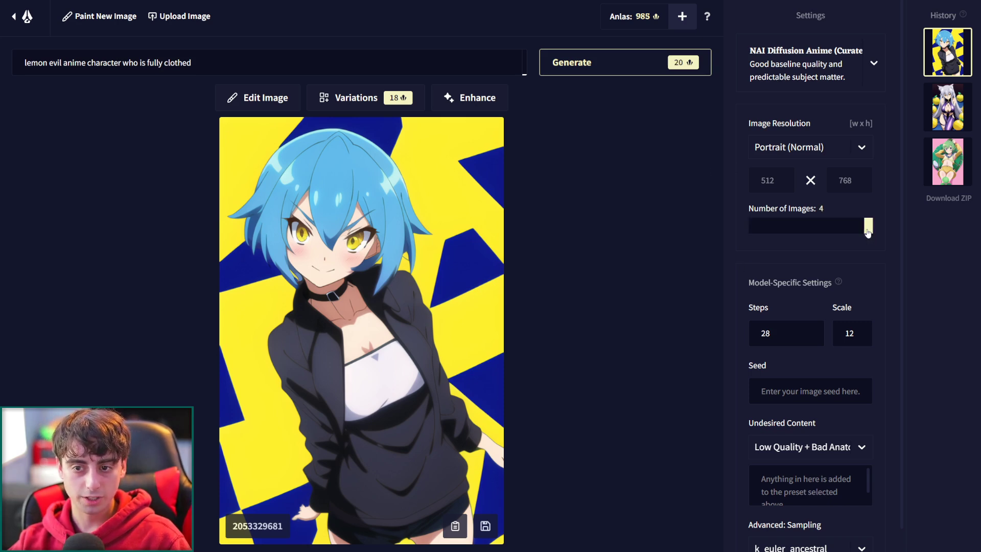
- Set the image count back to 1, switch to NAI Diffusion Anime (Full), and generate a lemon creature
{"action": "left_click_drag", "start_coordinate": [869, 229], "coordinate": [664, 232]}
{"action": "scroll", "coordinate": [833, 295], "scroll_direction": "down", "scroll_amount": 1}
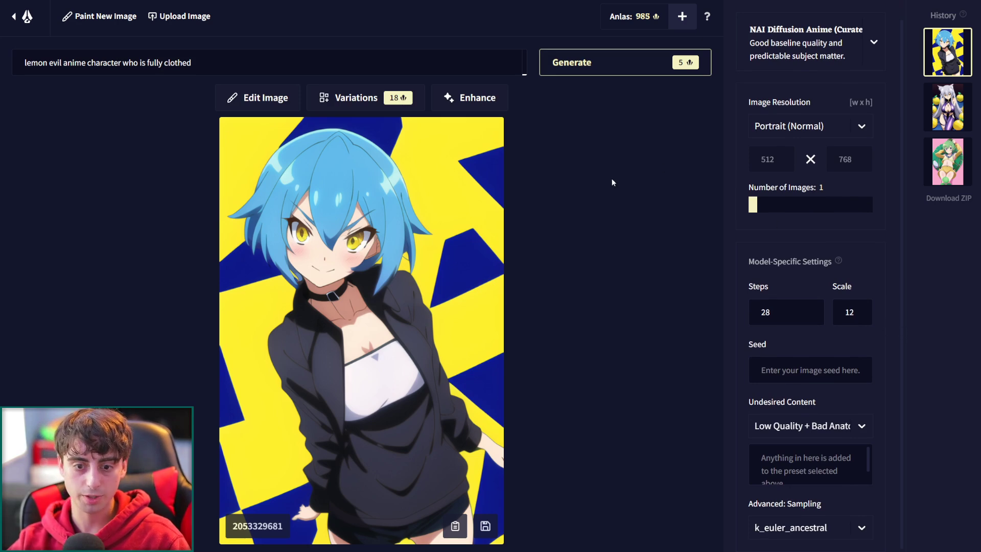
{"action": "left_click", "coordinate": [827, 132]}
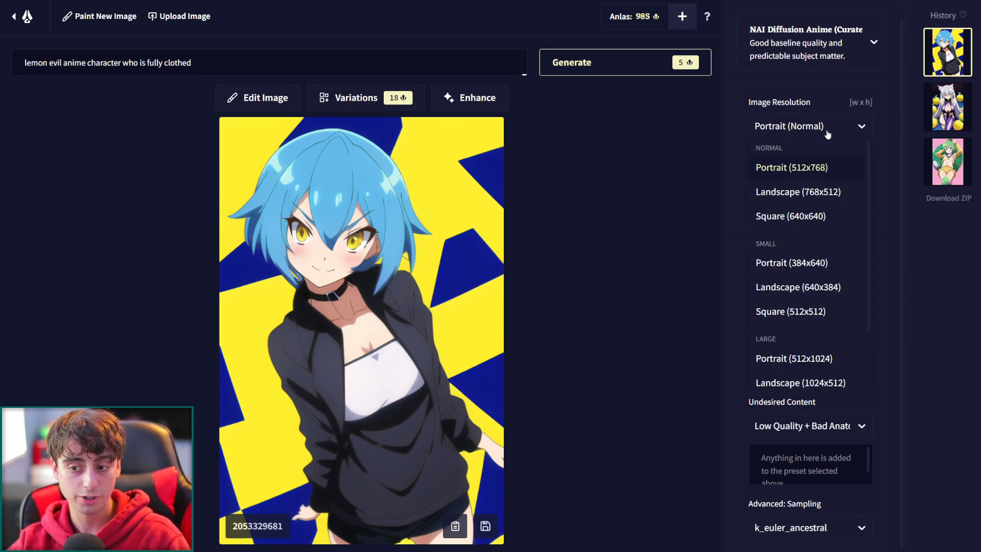
{"action": "left_click", "coordinate": [874, 42]}
{"action": "left_click", "coordinate": [802, 151]}
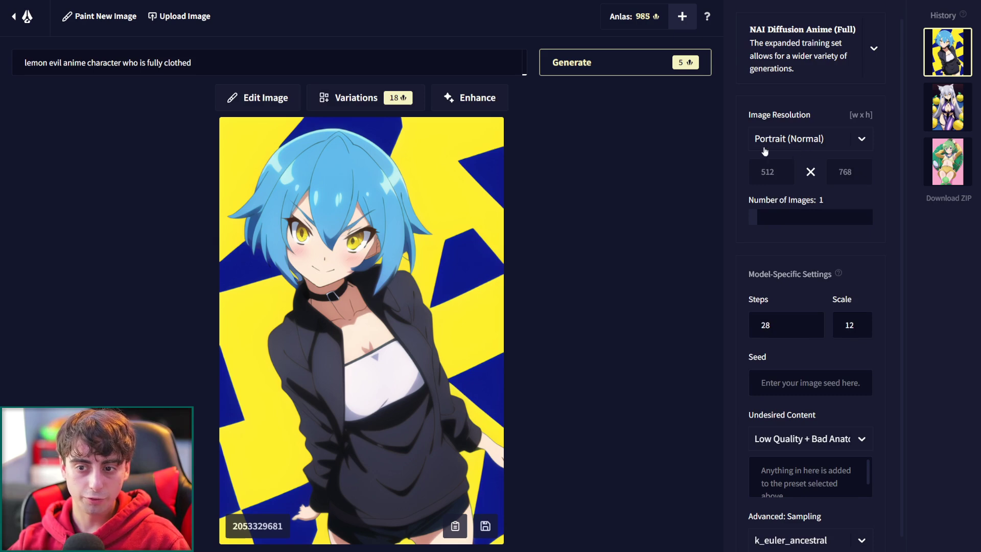
{"action": "left_click", "coordinate": [599, 63]}
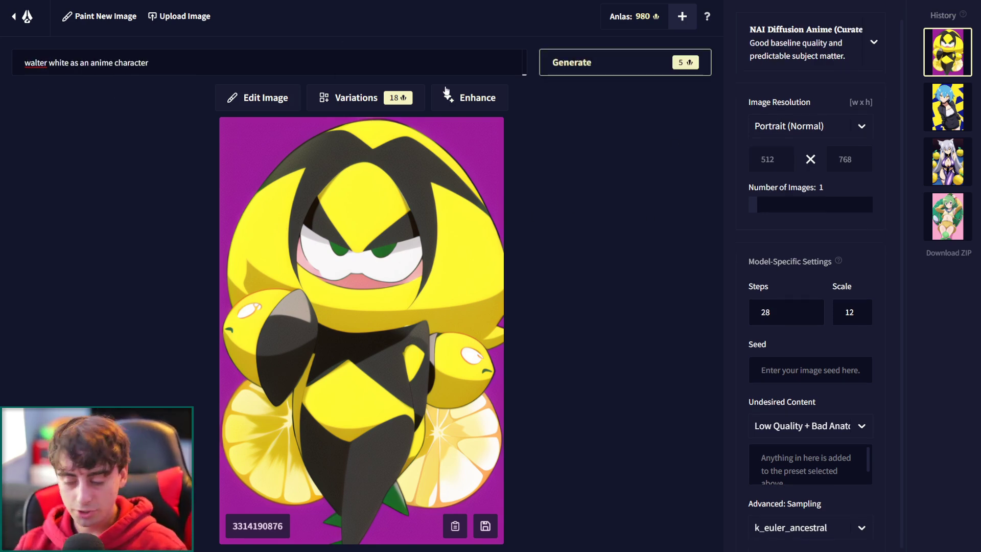
- Generate the Walter White anime portrait, then an image from the prompt 'mark zuckerberg'
{"action": "left_click", "coordinate": [621, 74]}
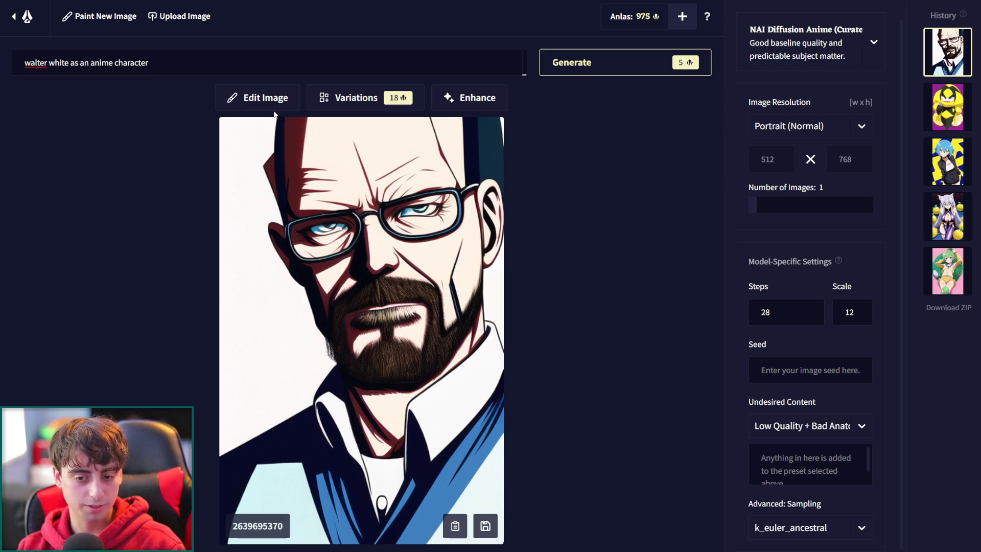
{"action": "key", "text": "ctrl+a"}
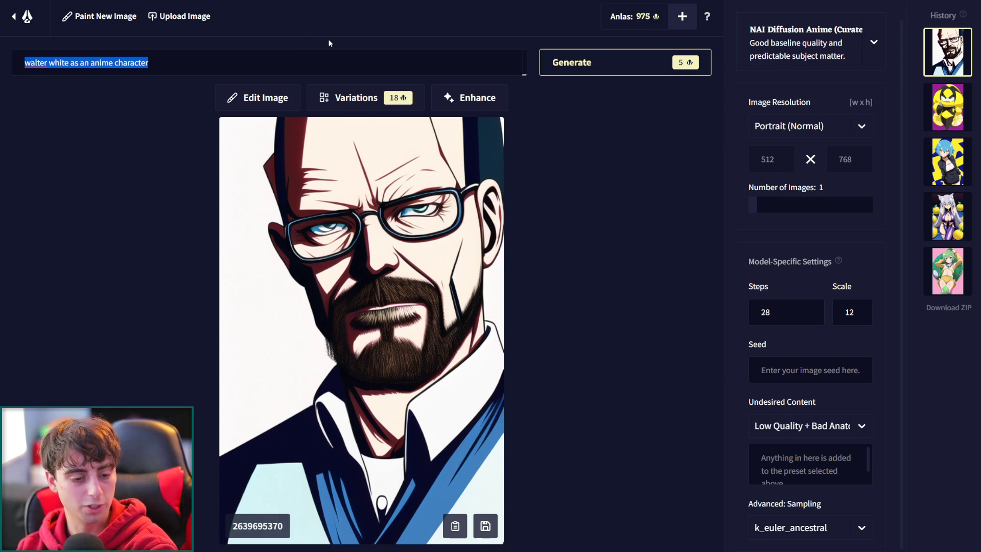
{"action": "key", "text": "BackSpace"}
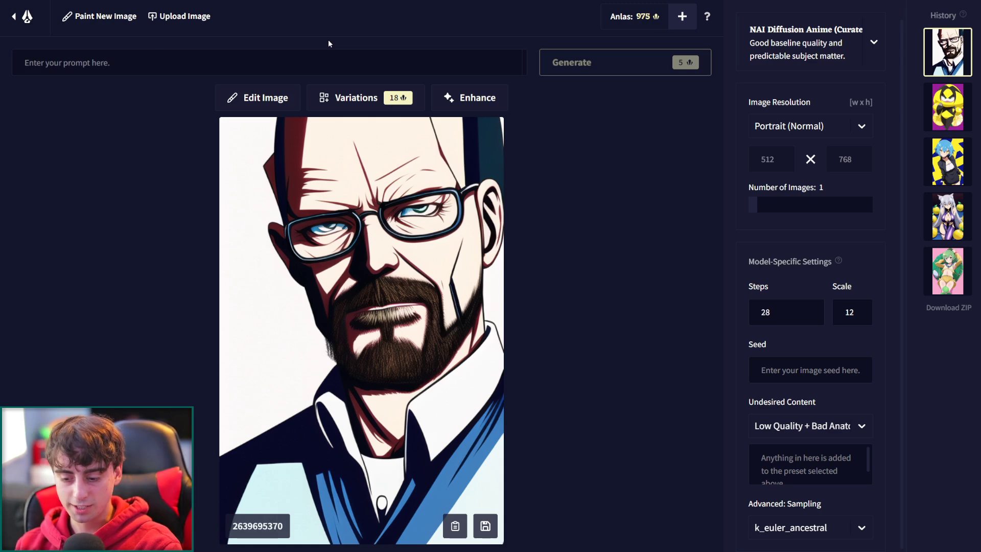
{"action": "type", "text": "mark zuckerberg"}
{"action": "key", "text": "Return"}
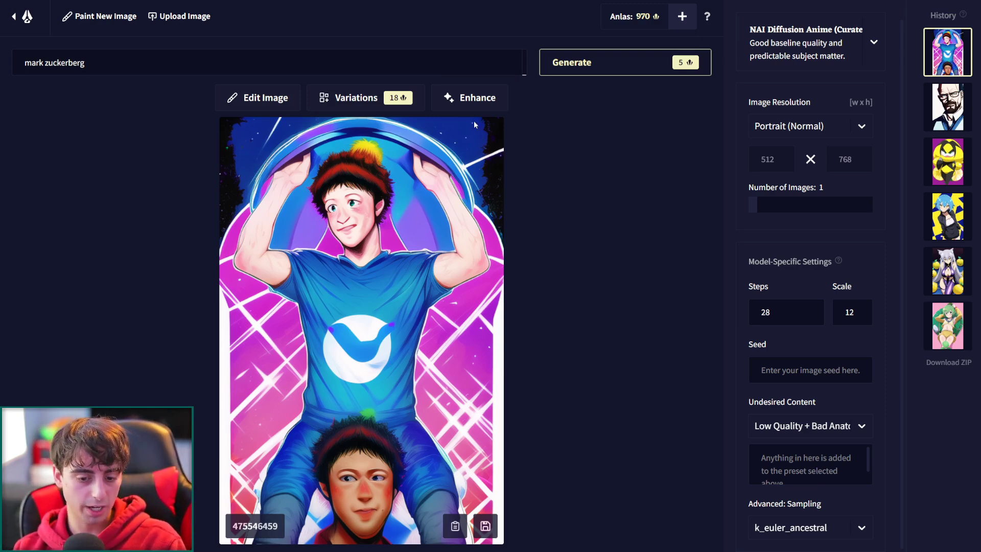
- Generate from 'AI robot anime character', then trim the prompt to 'AI robot character'
{"action": "key", "text": "ctrl+a"}
{"action": "type", "text": "AI robot anime character"}
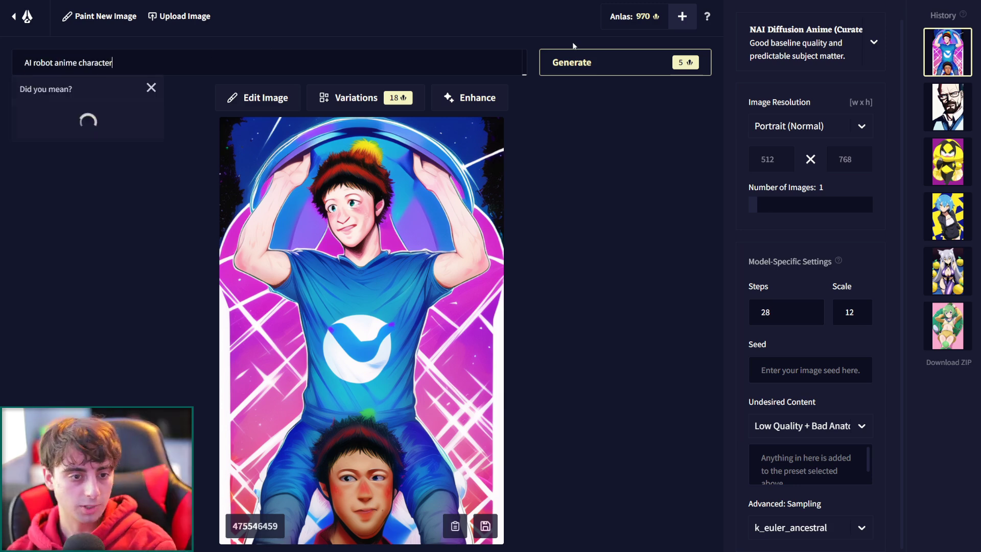
{"action": "key", "text": "Return"}
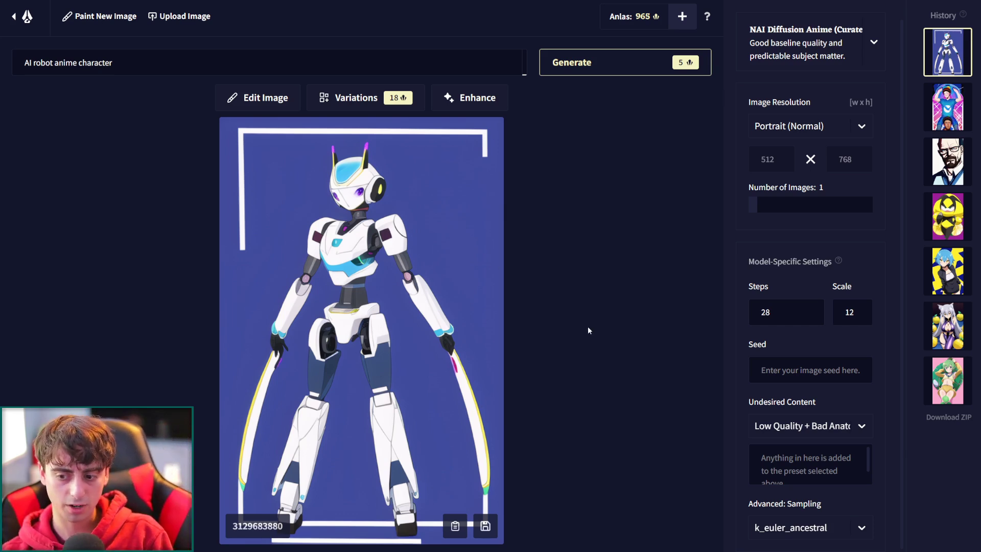
{"action": "key", "text": "ctrl+BackSpace"}
- Switch to the NAI Diffusion Furry (Beta) model and generate the robot character
{"action": "left_click", "coordinate": [807, 48]}
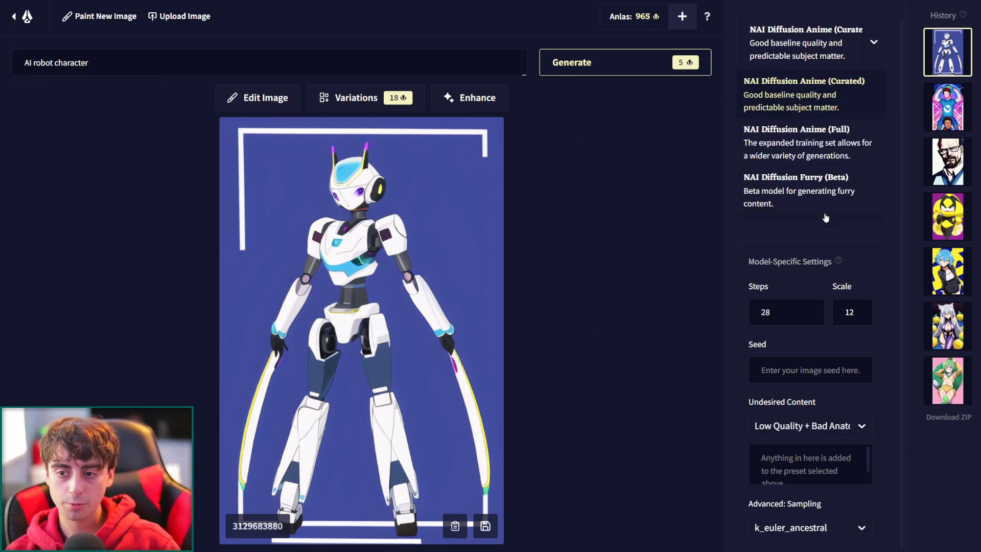
{"action": "left_click", "coordinate": [825, 220]}
{"action": "left_click", "coordinate": [641, 69]}
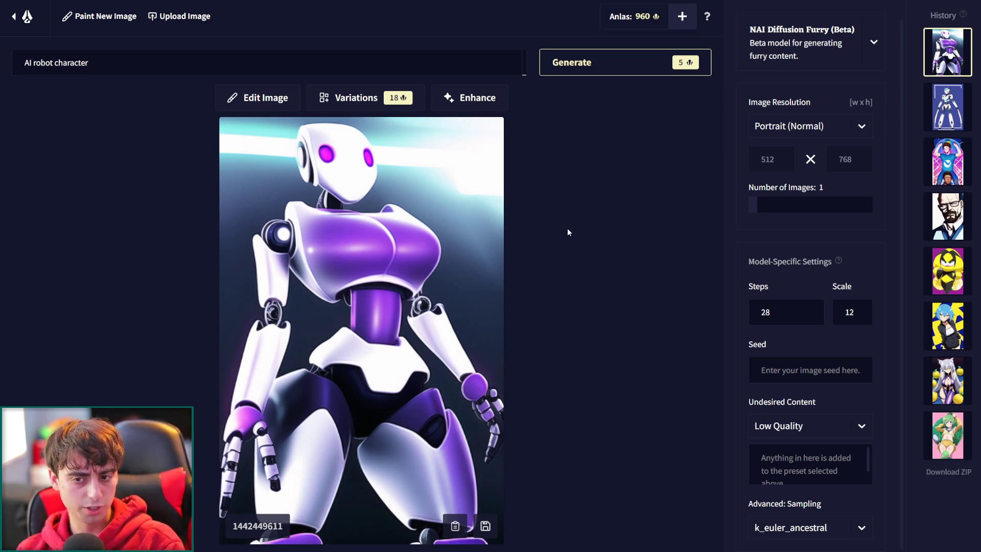
- Generate an image from the prompt 'dog', then reload the generator page
{"action": "key", "text": "ctrl+a"}
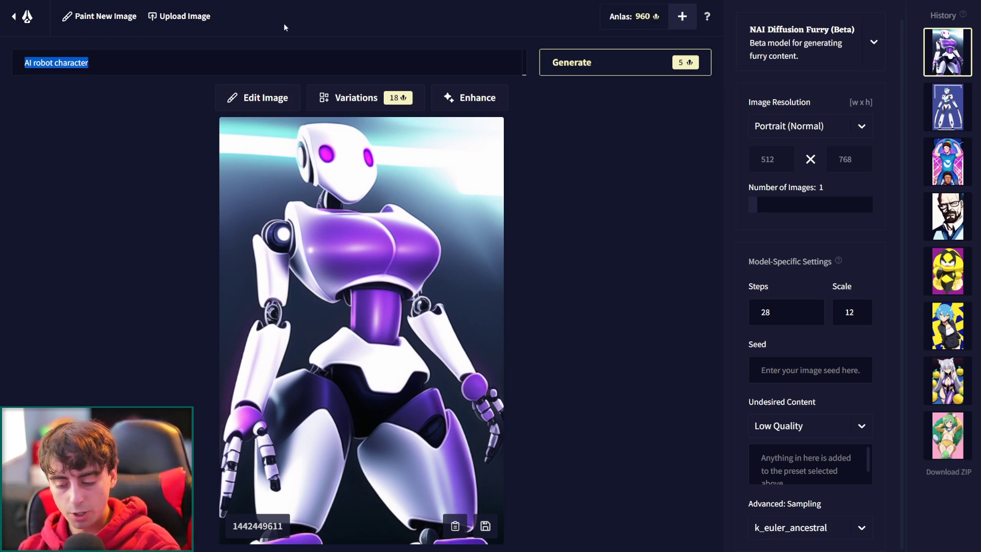
{"action": "key", "text": "BackSpace"}
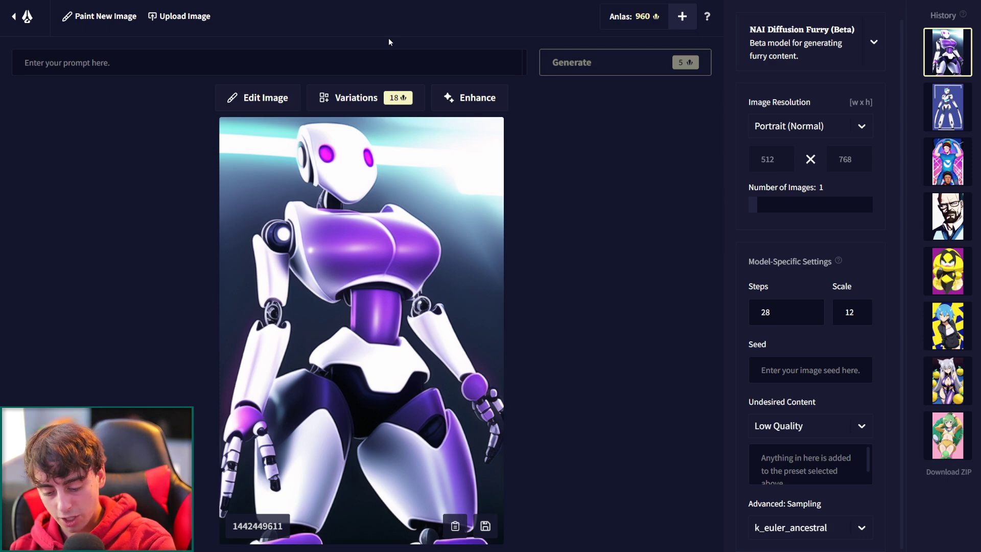
{"action": "type", "text": "dog"}
{"action": "left_click", "coordinate": [613, 62]}
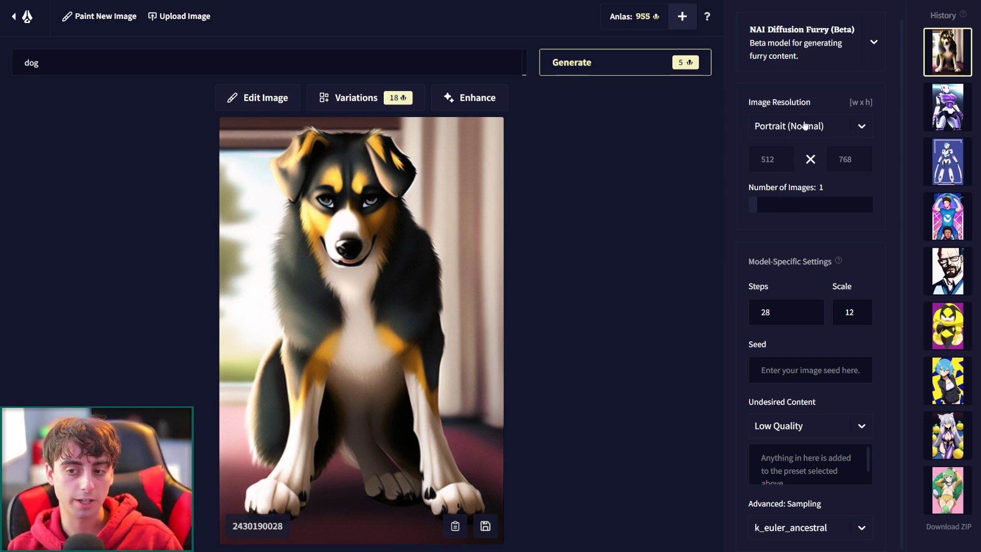
{"action": "key", "text": "F5"}
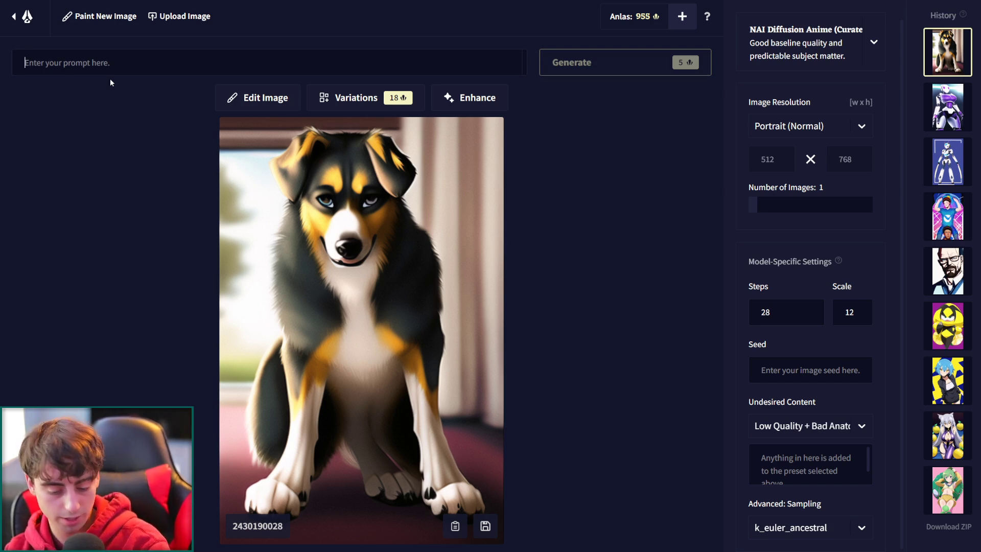
- Generate three images from the McDonald's fan prompt and open the burger-eating girl for editing
{"action": "type", "text": "anime character who does nothing but eat sleep and breathe mcdonalds, the ultimate mcdonalds fan"}
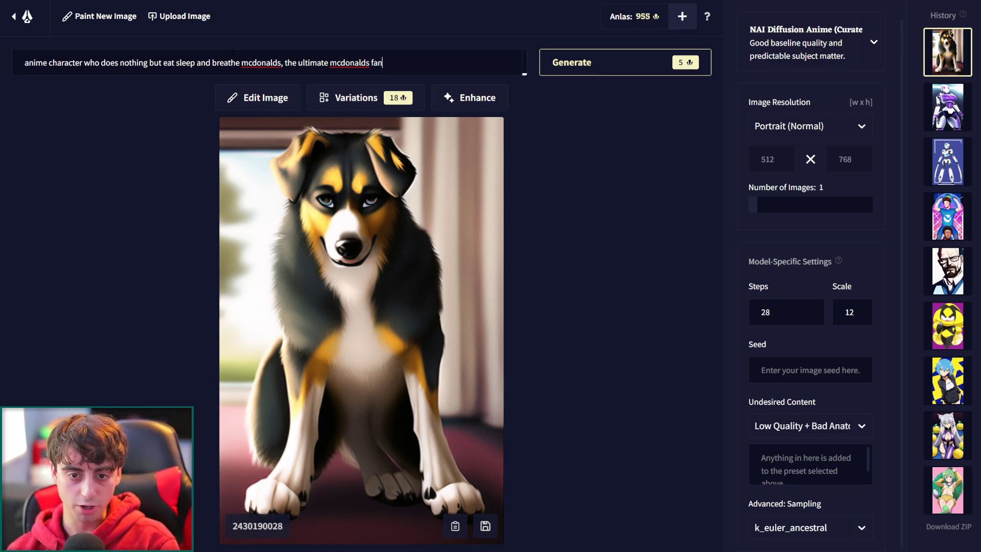
{"action": "left_click", "coordinate": [604, 62]}
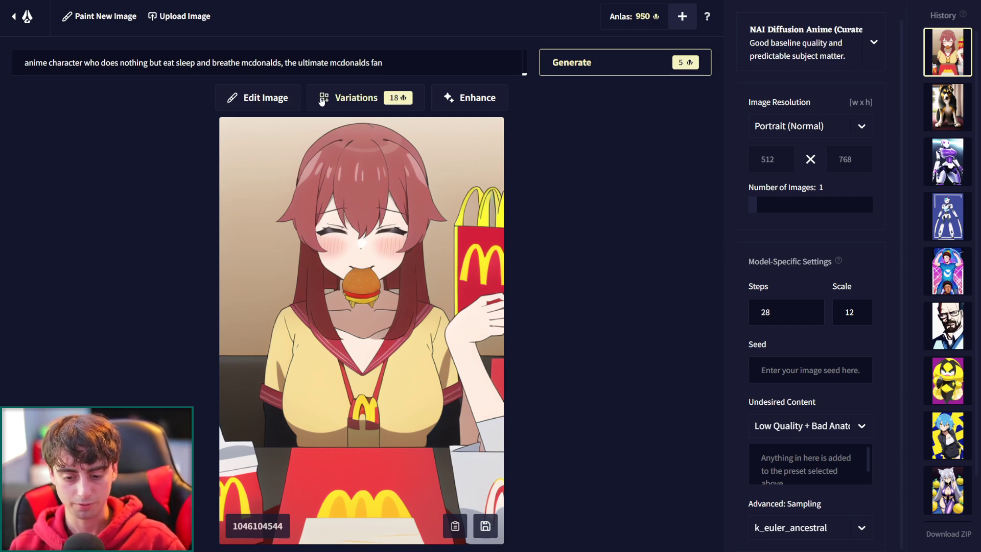
{"action": "left_click", "coordinate": [566, 73]}
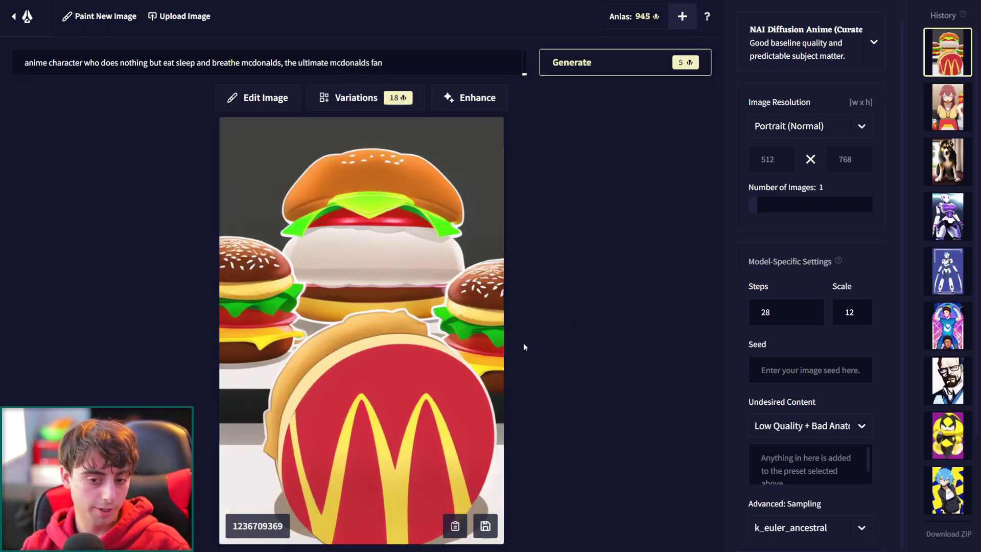
{"action": "left_click", "coordinate": [654, 75]}
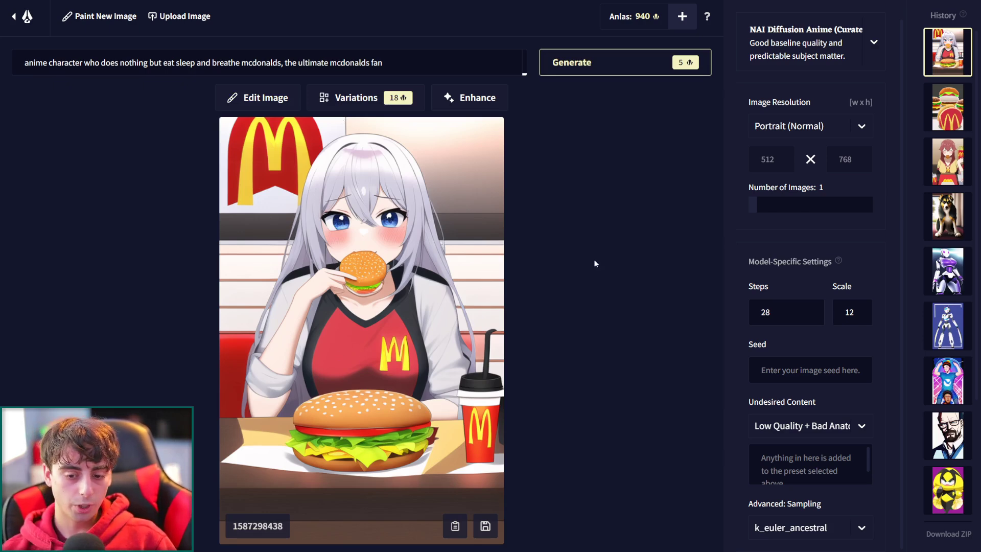
{"action": "left_click", "coordinate": [240, 98]}
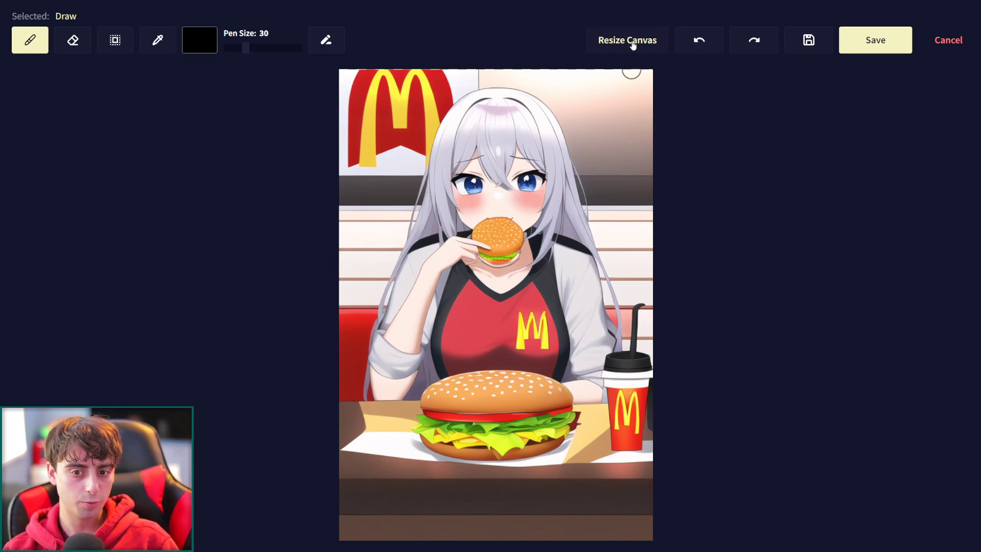
- Set the pen size to 55 and dab a black dot near the girl's elbow
{"action": "left_click", "coordinate": [632, 45]}
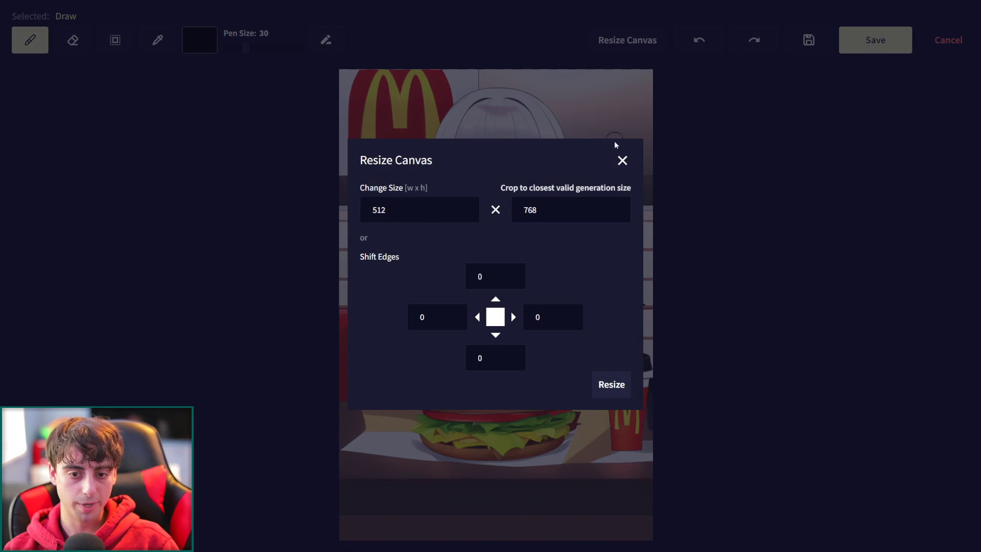
{"action": "left_click", "coordinate": [623, 160]}
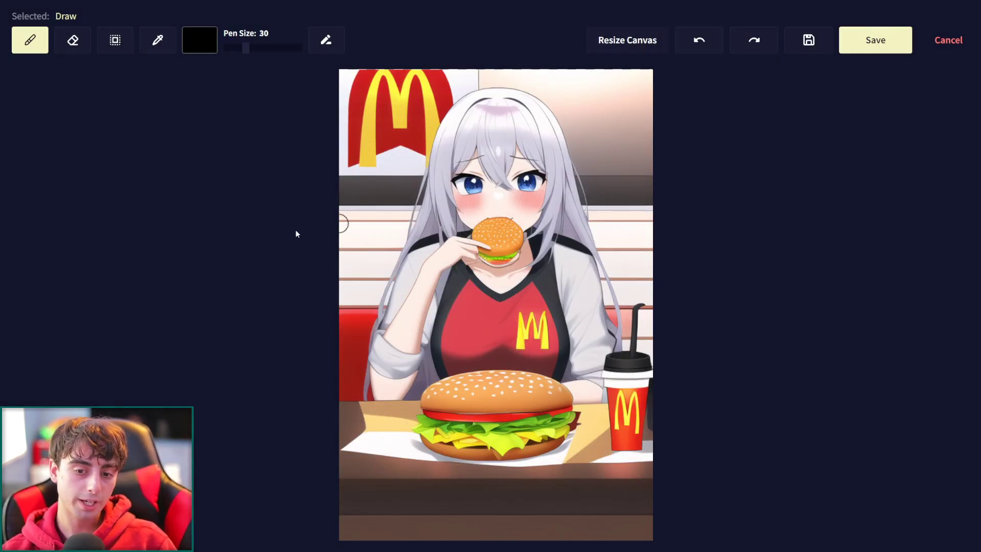
{"action": "left_click_drag", "start_coordinate": [246, 49], "coordinate": [265, 47]}
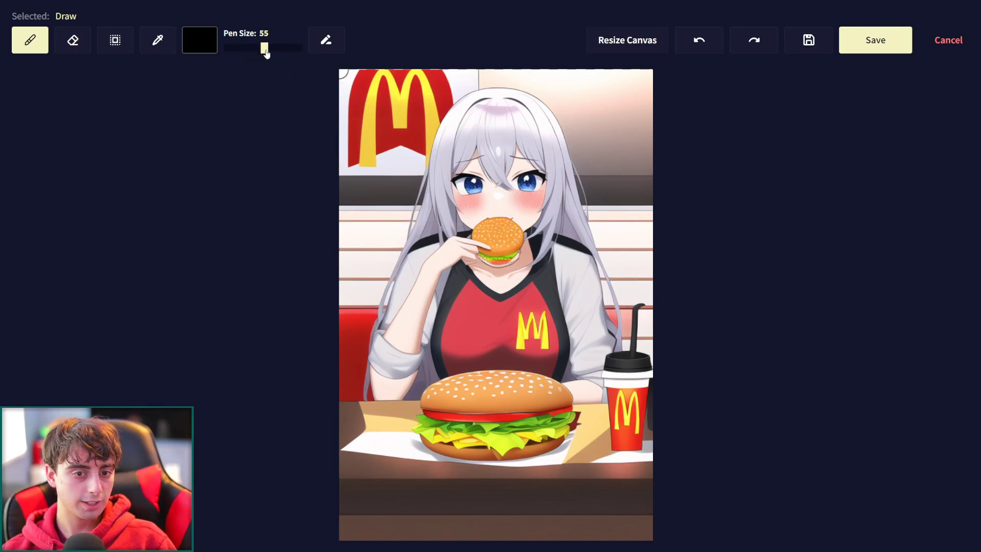
{"action": "left_click", "coordinate": [381, 383]}
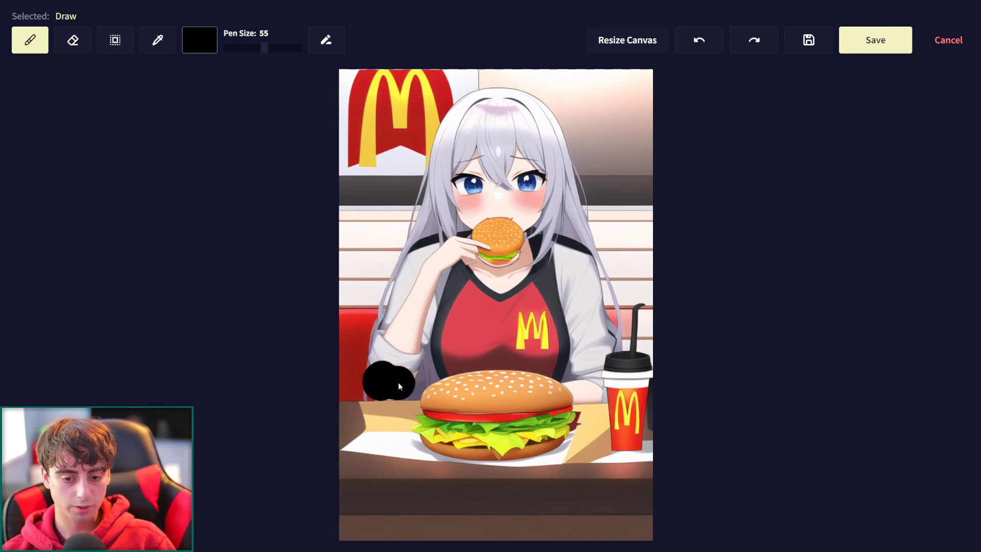
- Erase the dot and the area above it, then generate from the edited picture
{"action": "key", "text": "e"}
{"action": "mouse_move", "coordinate": [378, 381]}
{"action": "left_mouse_down"}
{"action": "mouse_move", "coordinate": [404, 388]}
{"action": "mouse_move", "coordinate": [409, 375]}
{"action": "mouse_move", "coordinate": [384, 365]}
{"action": "mouse_move", "coordinate": [382, 340]}
{"action": "mouse_move", "coordinate": [446, 155]}
{"action": "mouse_move", "coordinate": [478, 109]}
{"action": "mouse_move", "coordinate": [533, 110]}
{"action": "mouse_move", "coordinate": [562, 148]}
{"action": "mouse_move", "coordinate": [574, 236]}
{"action": "mouse_move", "coordinate": [610, 338]}
{"action": "mouse_move", "coordinate": [576, 211]}
{"action": "mouse_move", "coordinate": [485, 265]}
{"action": "mouse_move", "coordinate": [419, 357]}
{"action": "mouse_move", "coordinate": [596, 368]}
{"action": "mouse_move", "coordinate": [460, 307]}
{"action": "mouse_move", "coordinate": [511, 276]}
{"action": "mouse_move", "coordinate": [551, 268]}
{"action": "left_mouse_up"}
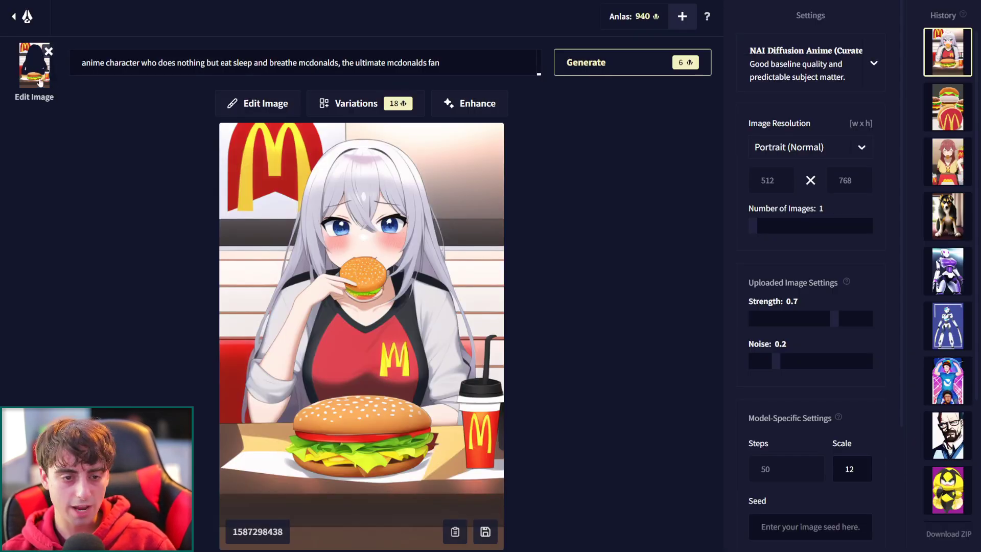
{"action": "left_click", "coordinate": [566, 65]}
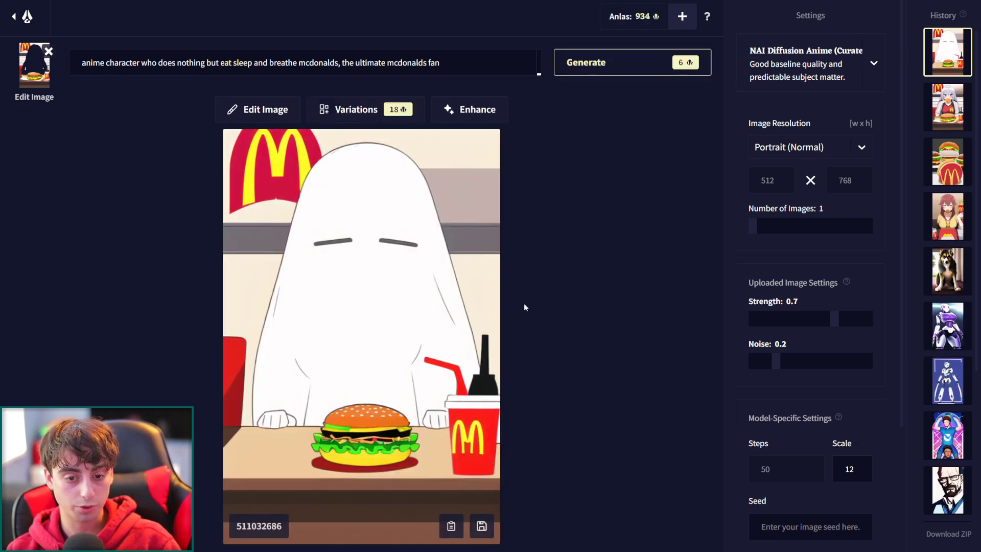
- Generate another ghost-and-burger image, leave the editor without saving, and reload the site
{"action": "key", "text": "Return"}
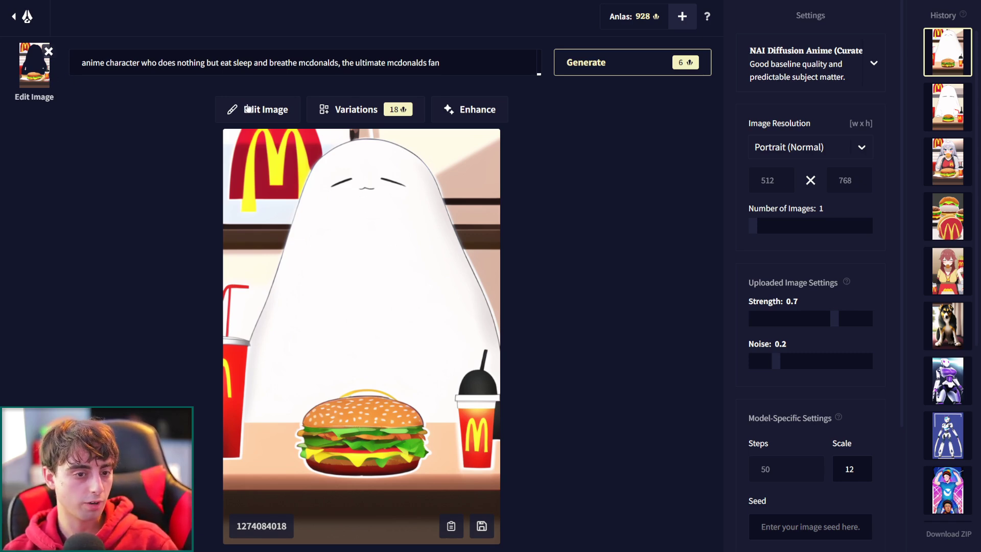
{"action": "left_click", "coordinate": [255, 117]}
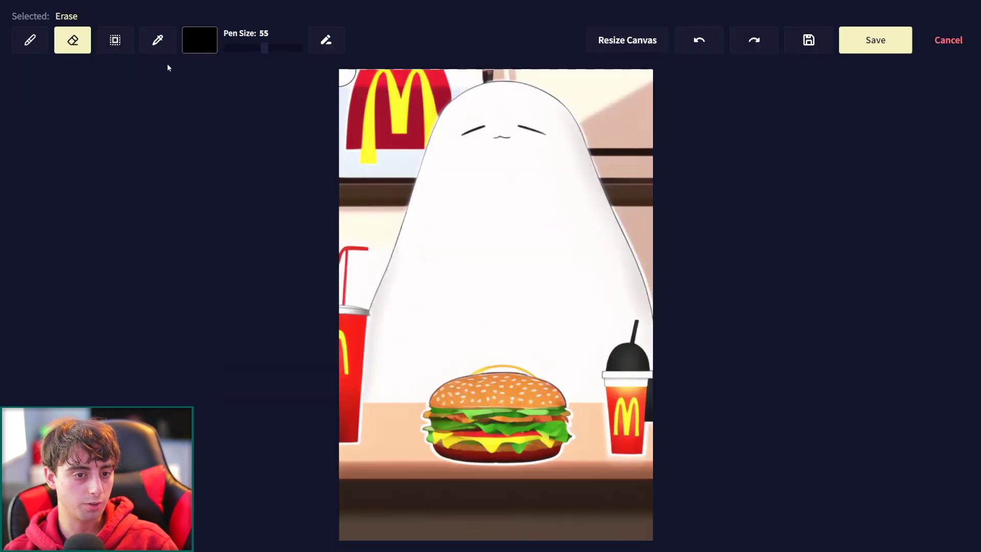
{"action": "left_click", "coordinate": [115, 41]}
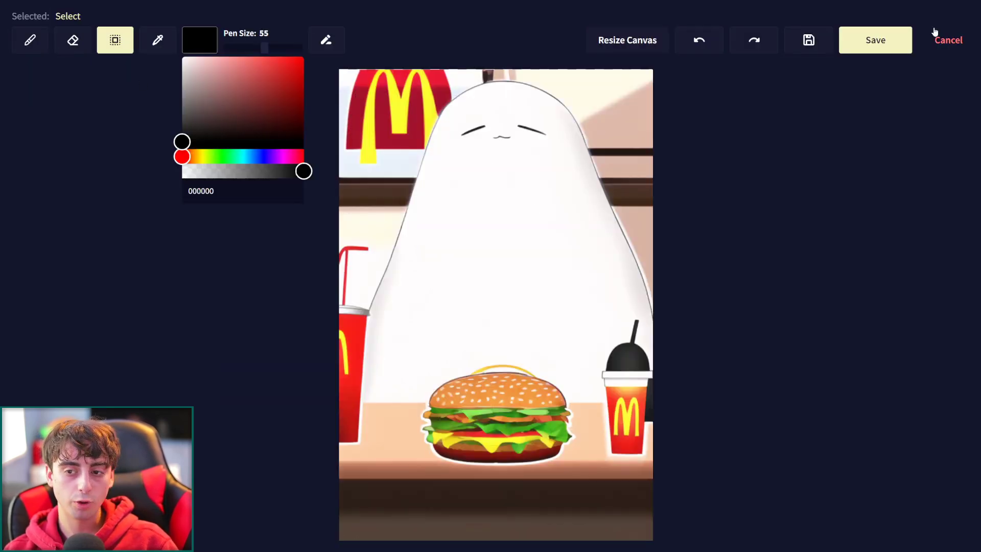
{"action": "left_click", "coordinate": [948, 41]}
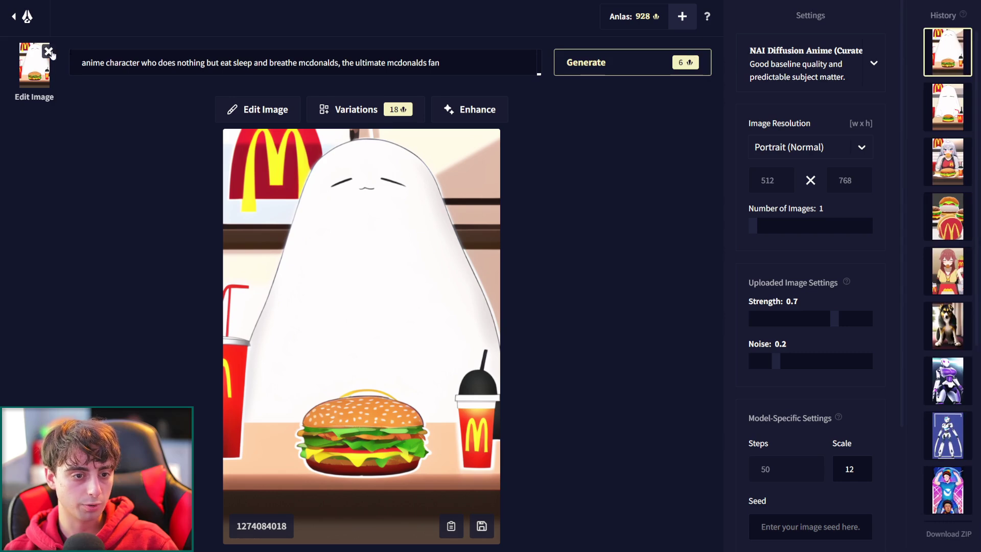
{"action": "left_click", "coordinate": [99, 16]}
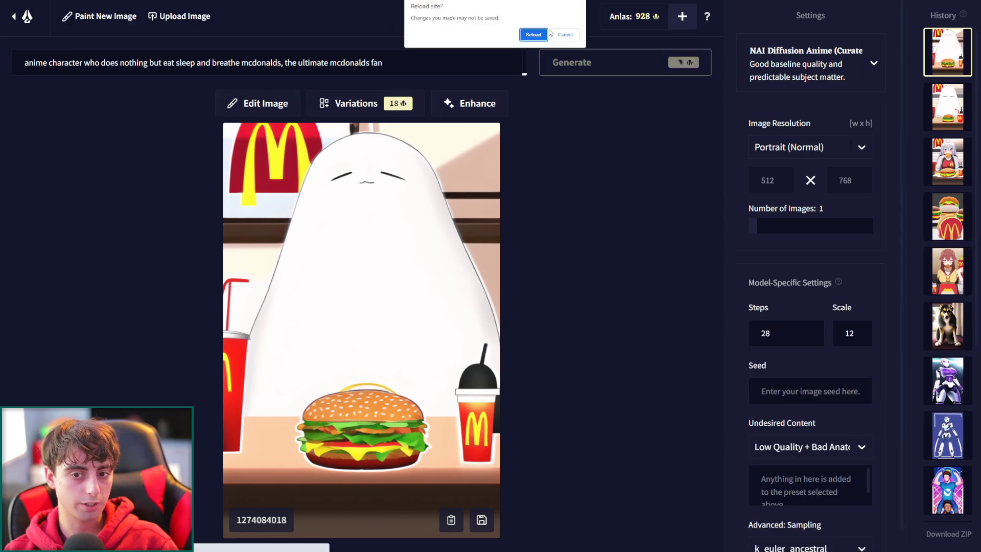
{"action": "left_click", "coordinate": [532, 32]}
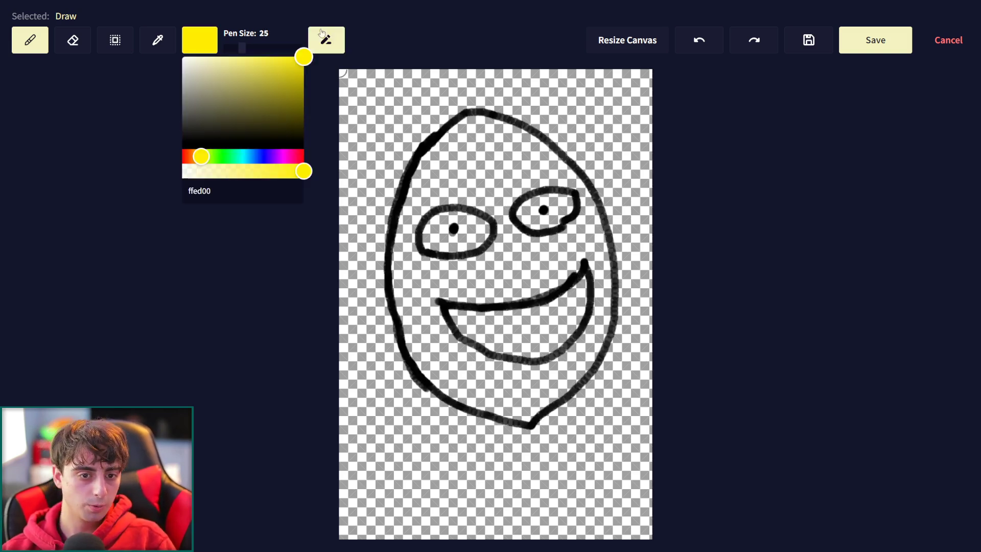
- Enlarge the brush to 65, paint a cyan background around the lemon, and save it as the base image
{"action": "left_click_drag", "start_coordinate": [248, 46], "coordinate": [279, 52]}
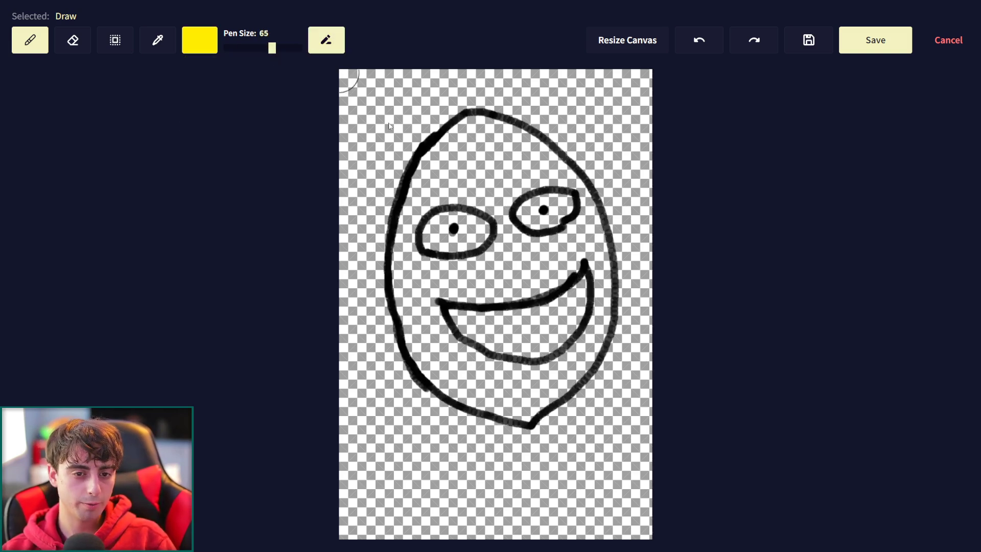
{"action": "mouse_move", "coordinate": [447, 169]}
{"action": "left_mouse_down"}
{"action": "mouse_move", "coordinate": [472, 126]}
{"action": "mouse_move", "coordinate": [435, 156]}
{"action": "mouse_move", "coordinate": [406, 227]}
{"action": "mouse_move", "coordinate": [402, 288]}
{"action": "mouse_move", "coordinate": [431, 371]}
{"action": "mouse_move", "coordinate": [524, 414]}
{"action": "mouse_move", "coordinate": [588, 354]}
{"action": "mouse_move", "coordinate": [564, 373]}
{"action": "mouse_move", "coordinate": [416, 286]}
{"action": "mouse_move", "coordinate": [452, 364]}
{"action": "mouse_move", "coordinate": [440, 337]}
{"action": "mouse_move", "coordinate": [515, 392]}
{"action": "mouse_move", "coordinate": [583, 344]}
{"action": "left_mouse_up"}
{"action": "scroll", "coordinate": [530, 388], "scroll_direction": "up", "scroll_amount": 5}
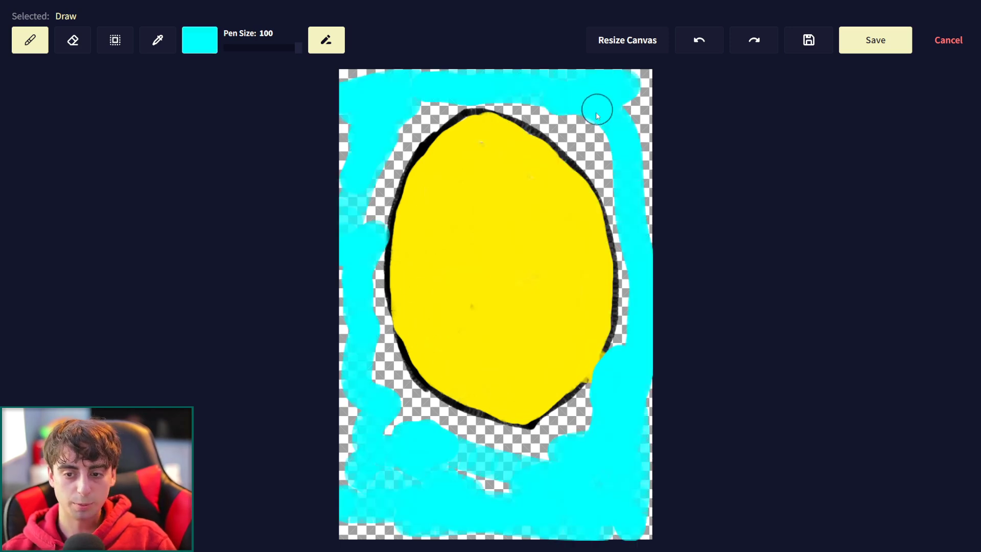
{"action": "mouse_move", "coordinate": [596, 115]}
{"action": "left_mouse_down"}
{"action": "mouse_move", "coordinate": [538, 110]}
{"action": "mouse_move", "coordinate": [617, 147]}
{"action": "mouse_move", "coordinate": [624, 88]}
{"action": "mouse_move", "coordinate": [456, 97]}
{"action": "mouse_move", "coordinate": [392, 149]}
{"action": "mouse_move", "coordinate": [363, 256]}
{"action": "mouse_move", "coordinate": [363, 365]}
{"action": "mouse_move", "coordinate": [572, 433]}
{"action": "mouse_move", "coordinate": [446, 429]}
{"action": "mouse_move", "coordinate": [372, 363]}
{"action": "mouse_move", "coordinate": [405, 436]}
{"action": "left_mouse_up"}
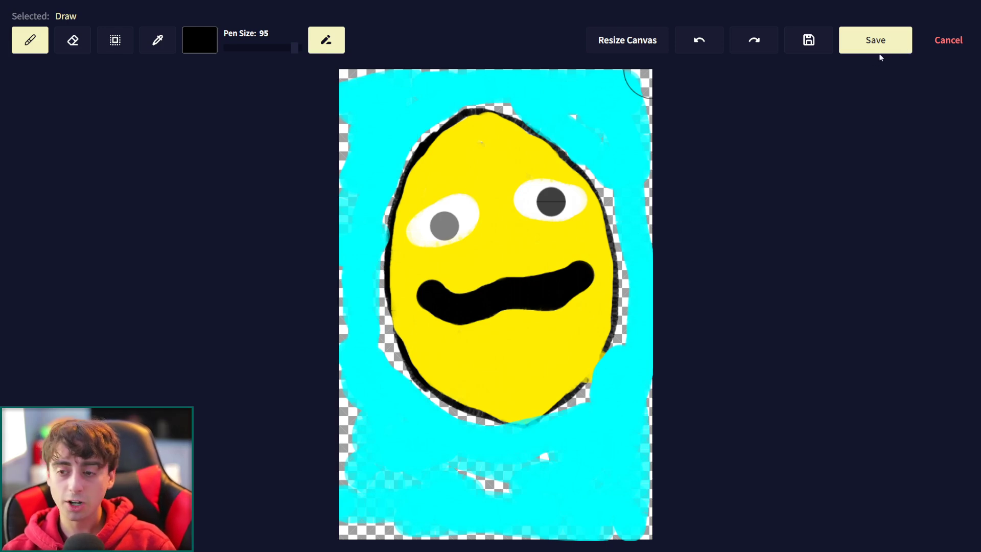
{"action": "left_click", "coordinate": [875, 40]}
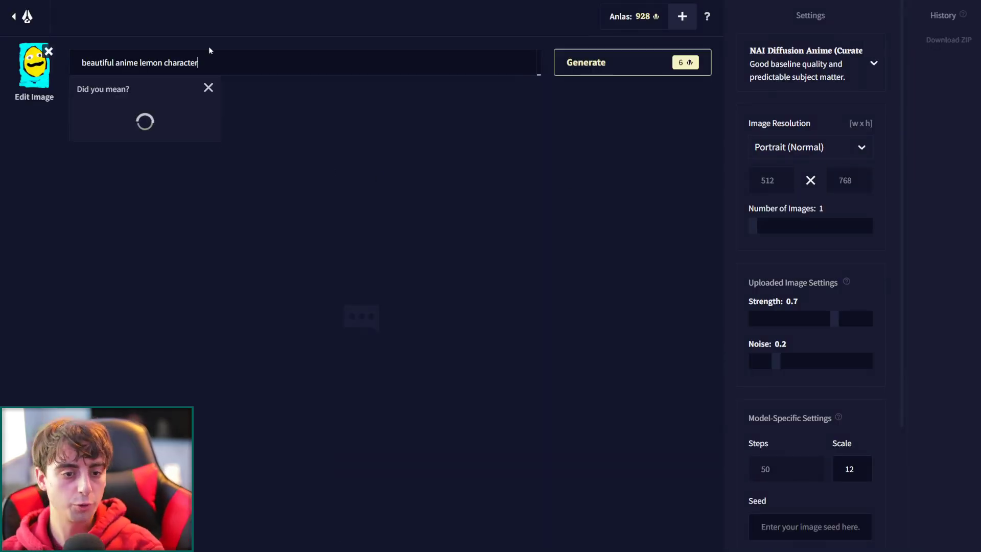
- Generate the 'beautiful anime lemon character' image, then remove the drawing as the starting image
{"action": "left_click", "coordinate": [613, 62]}
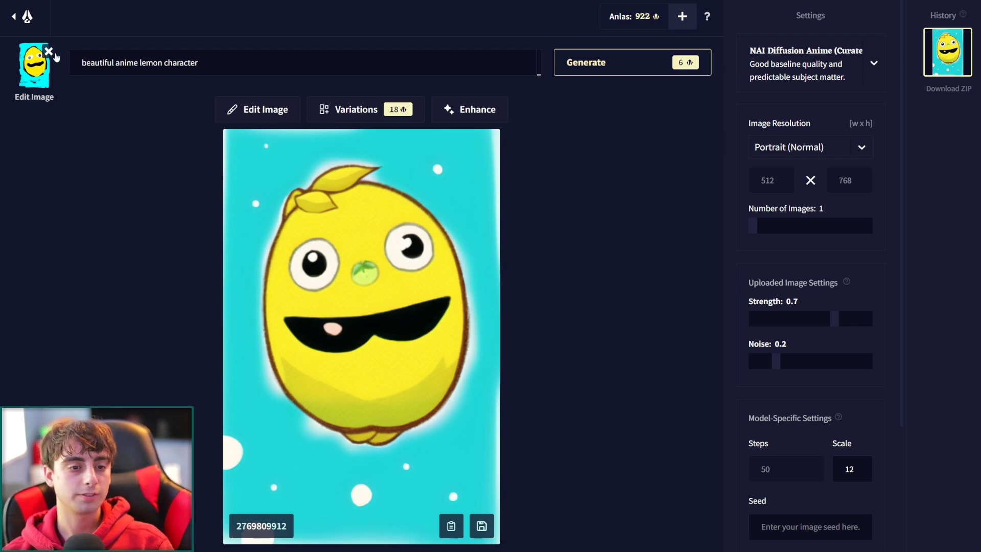
{"action": "left_click", "coordinate": [53, 53]}
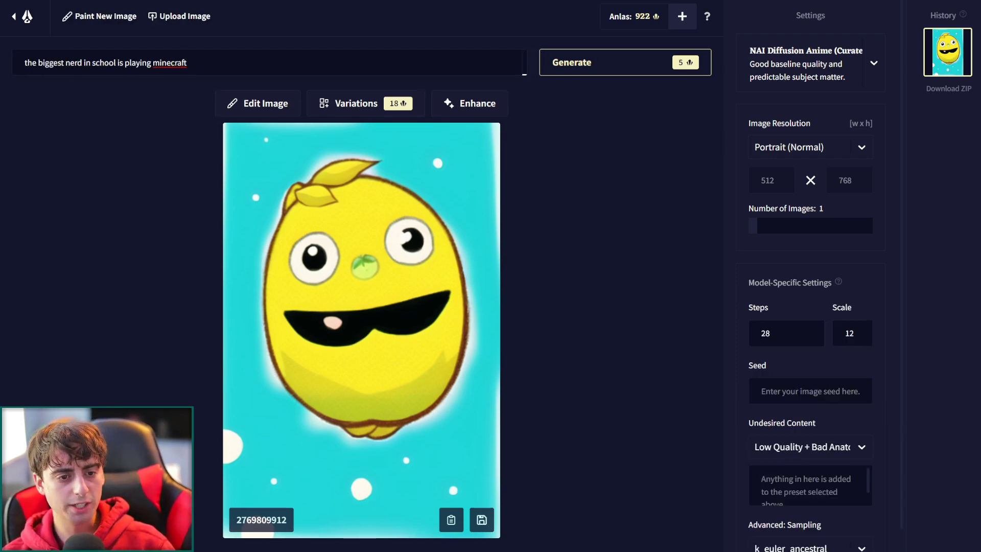
- Generate the Minecraft nerd image, then replace the prompt with 'horrifyingly ugly anime character'
{"action": "left_click", "coordinate": [548, 73]}
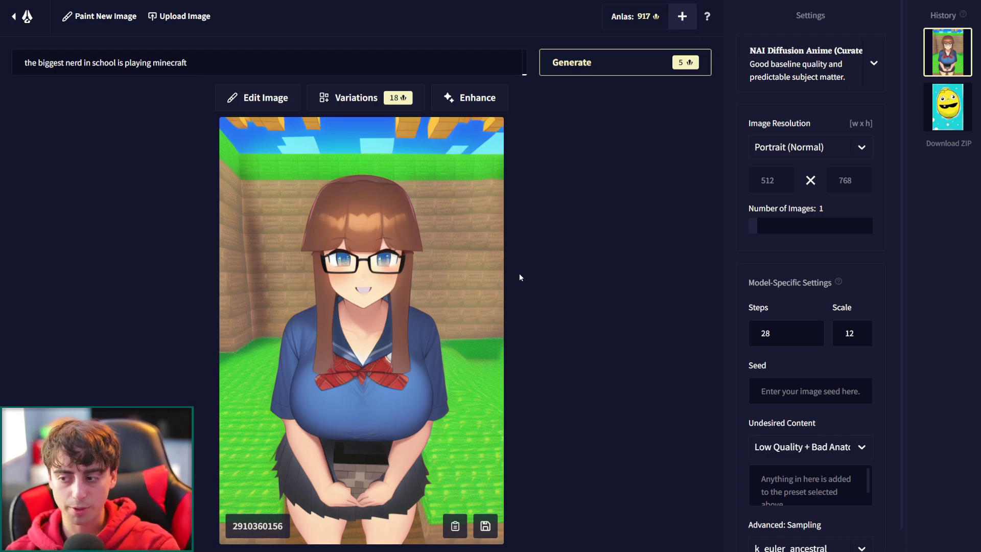
{"action": "key", "text": "ctrl+a"}
{"action": "type", "text": "horrify"}
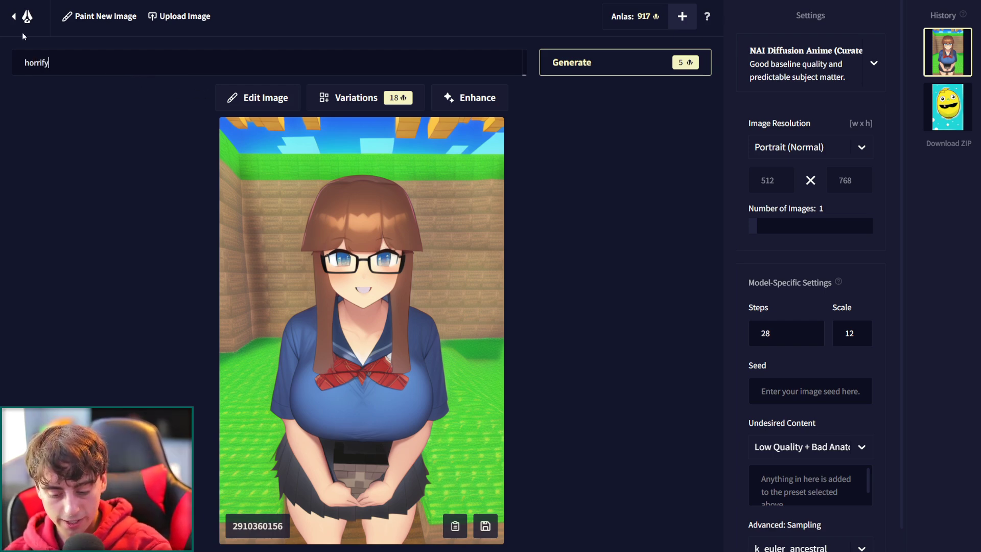
{"action": "type", "text": "ingly ugly anim"}
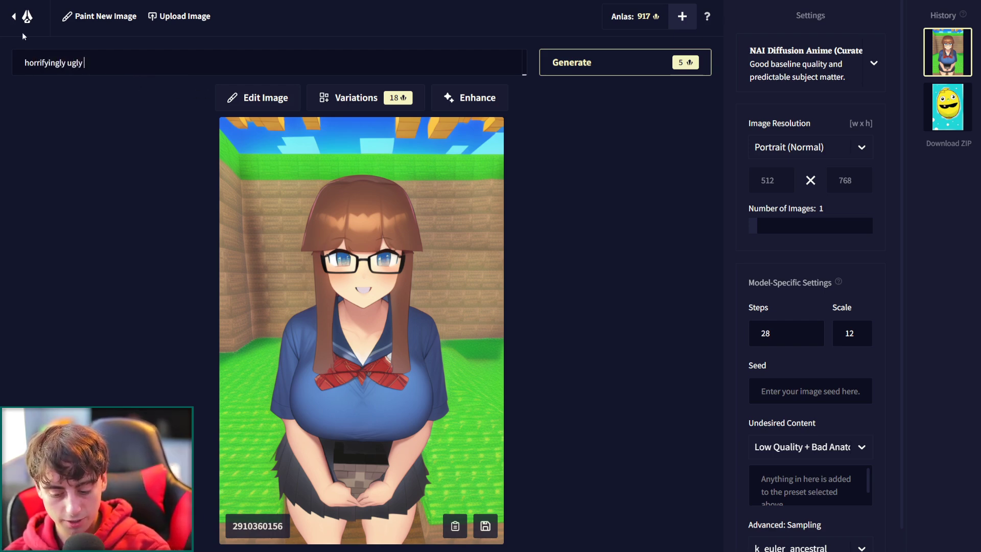
{"action": "type", "text": "e character"}
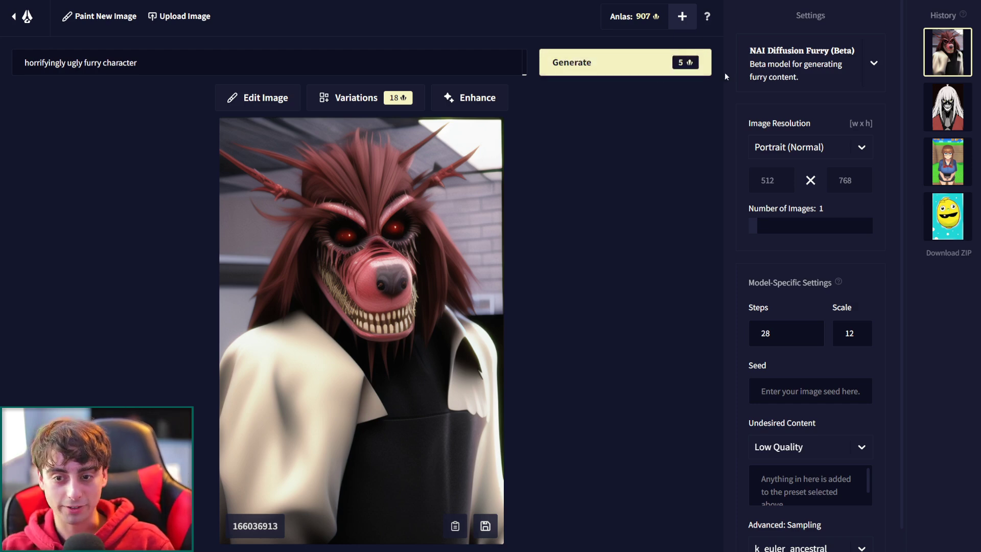
- Switch back to the Anime (Curated) model for the obese anime character prompt
{"action": "left_click", "coordinate": [819, 148]}
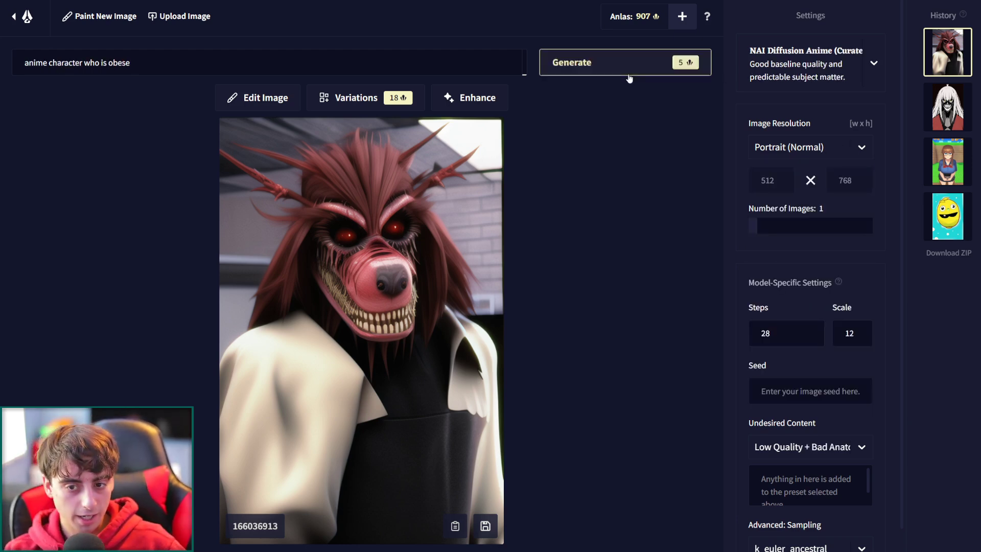
- Set four images per generation and generate obese anime characters, then 'anime character who is a frog'
{"action": "left_click_drag", "start_coordinate": [758, 231], "coordinate": [869, 226]}
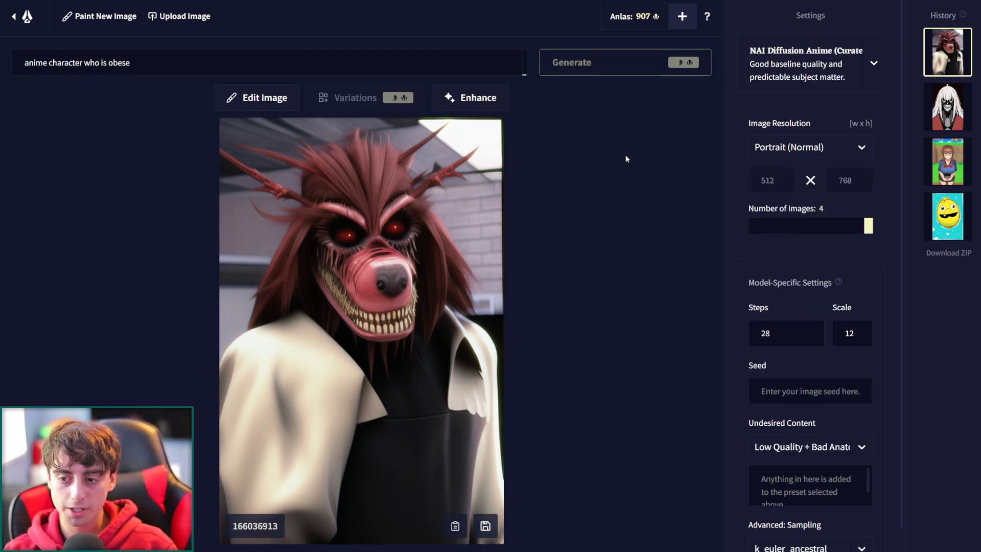
{"action": "left_click", "coordinate": [655, 69]}
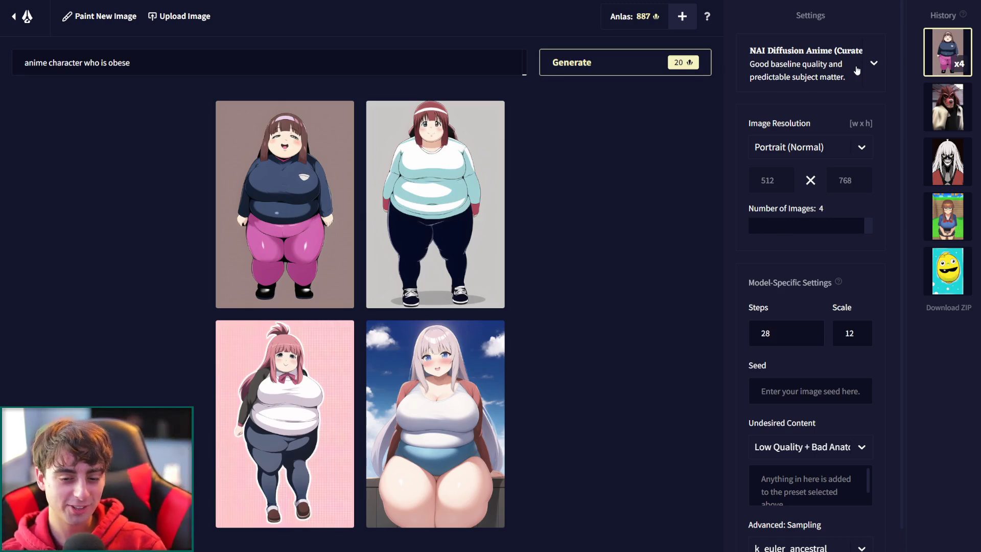
{"action": "key", "text": "ctrl+BackSpace"}
{"action": "type", "text": "a frog"}
{"action": "key", "text": "Return"}
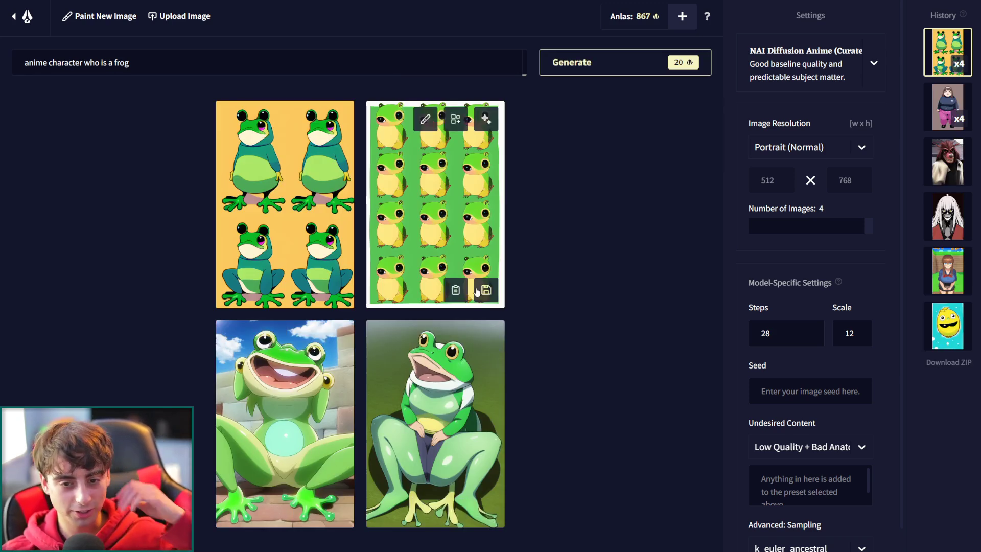
- Enlarge and close each frog result: patterned, orange, laughing and sitting frogs
{"action": "left_click", "coordinate": [441, 203]}
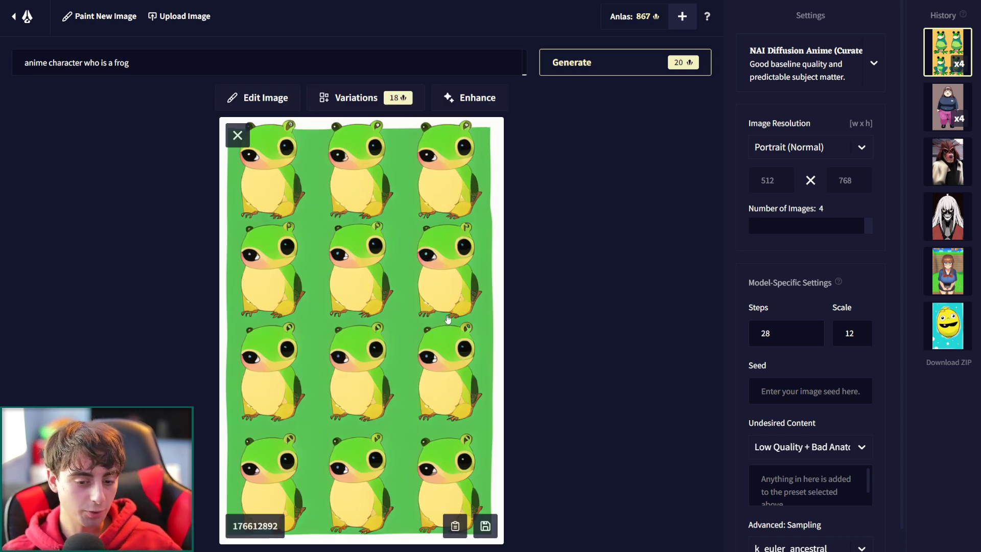
{"action": "left_click", "coordinate": [237, 136]}
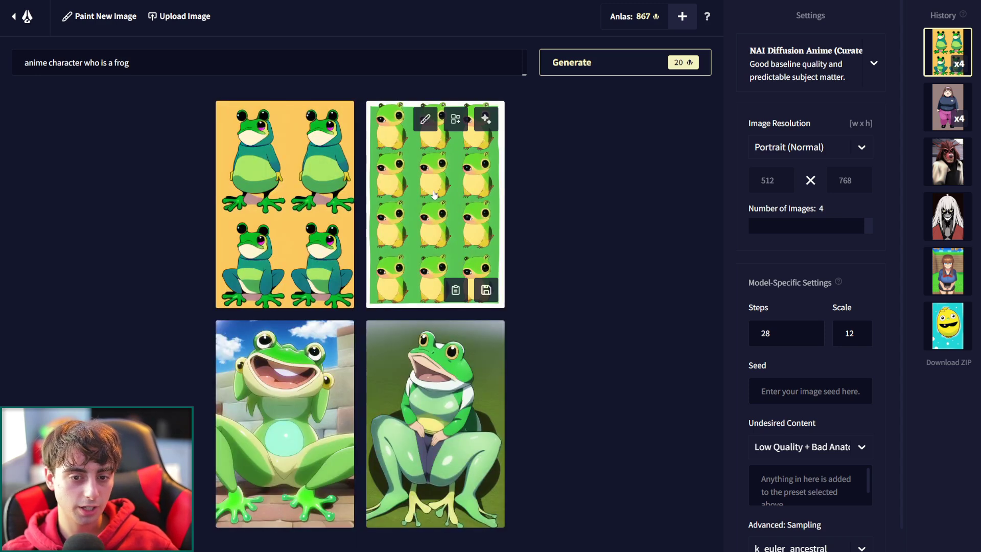
{"action": "left_click", "coordinate": [331, 222]}
{"action": "left_click", "coordinate": [238, 135]}
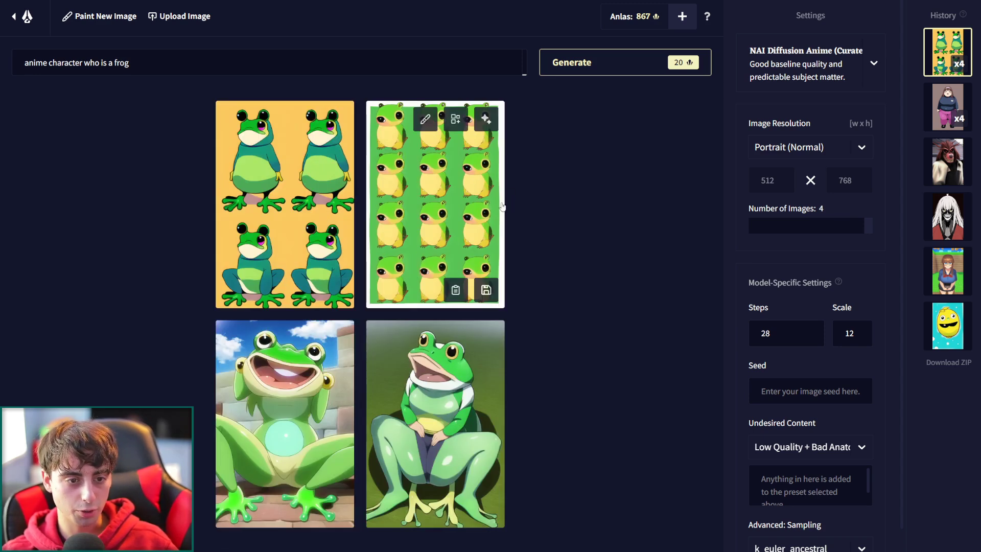
{"action": "left_click", "coordinate": [341, 404]}
{"action": "left_click", "coordinate": [237, 136]}
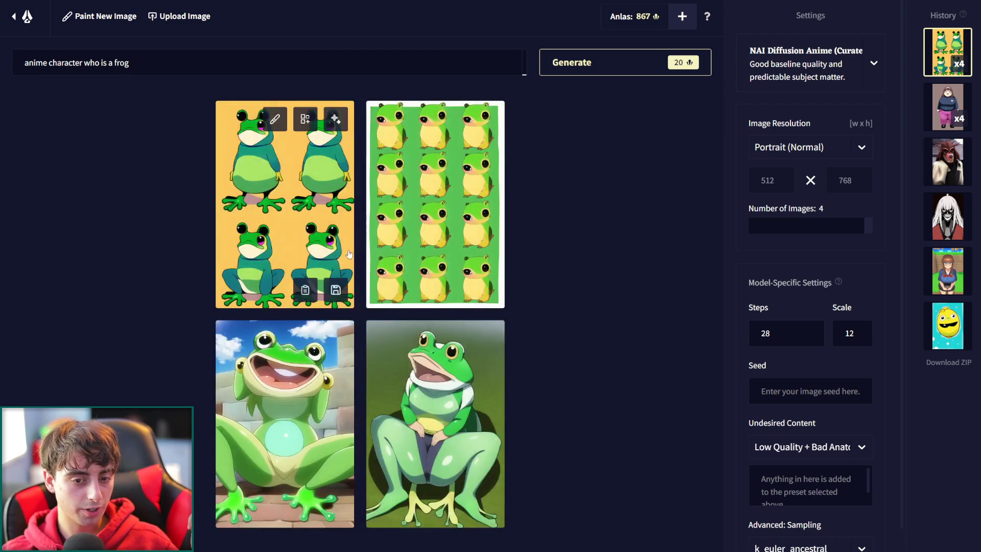
{"action": "left_click", "coordinate": [476, 384]}
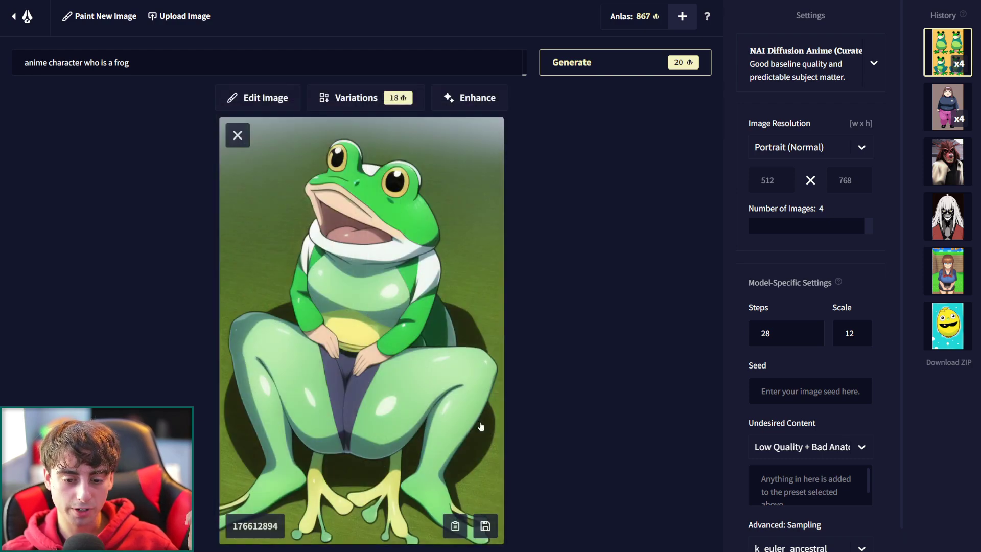
{"action": "left_click", "coordinate": [238, 135]}
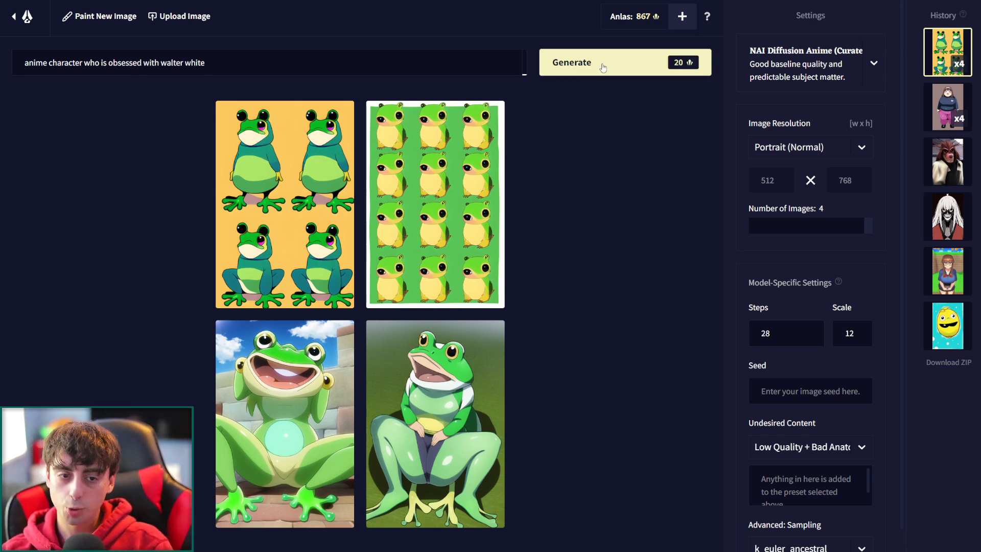
- Generate the Walter White-obsessed anime characters and enlarge each of the four results in turn
{"action": "left_click", "coordinate": [602, 63]}
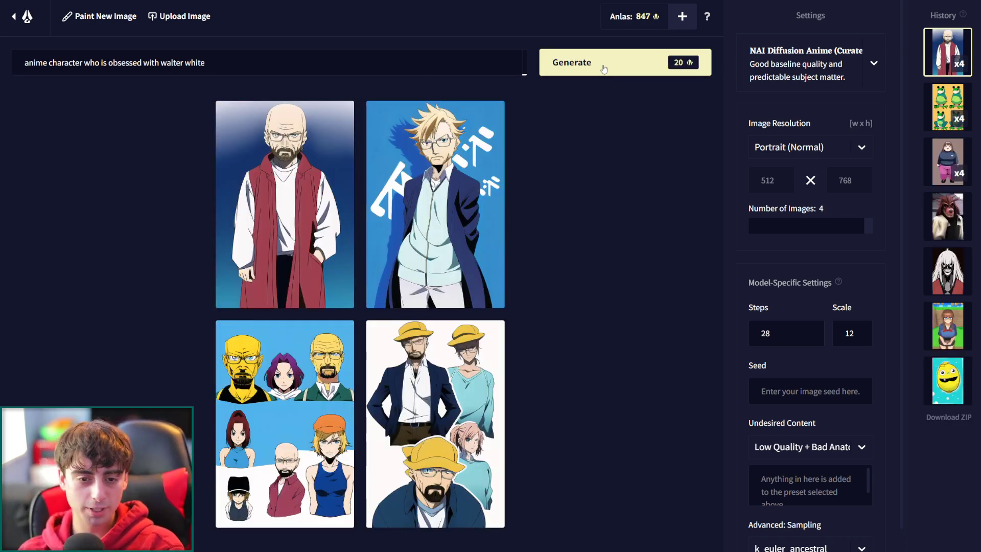
{"action": "left_click", "coordinate": [330, 156]}
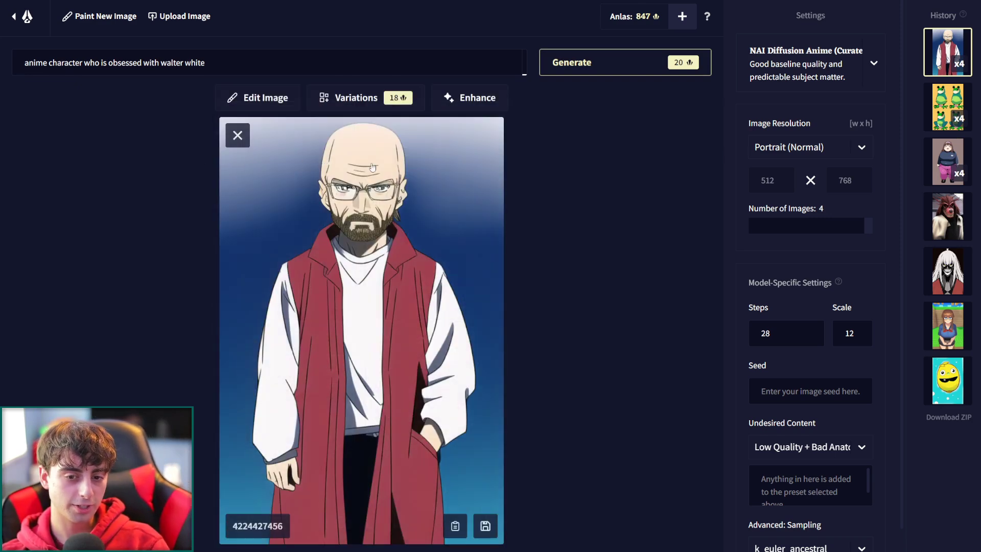
{"action": "left_click", "coordinate": [234, 138]}
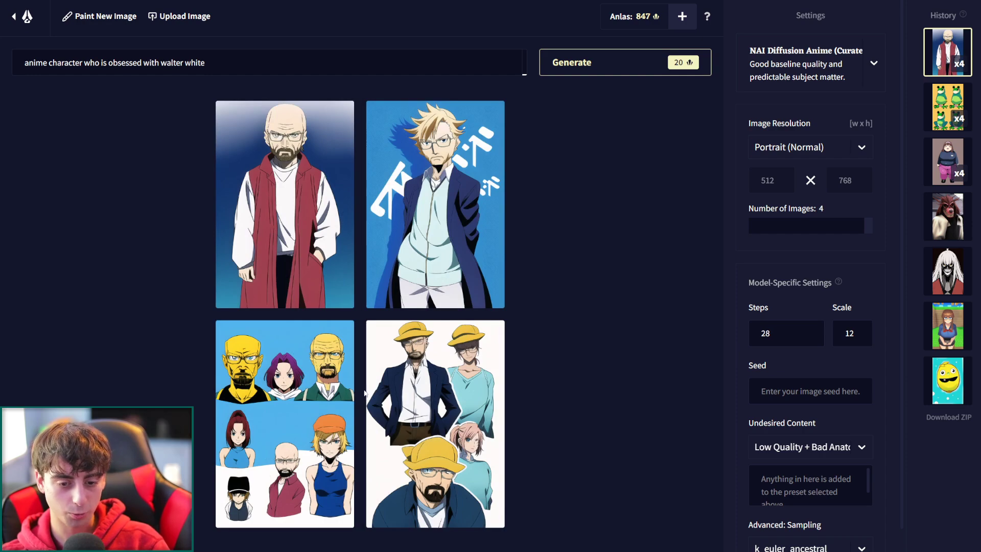
{"action": "left_click", "coordinate": [347, 393]}
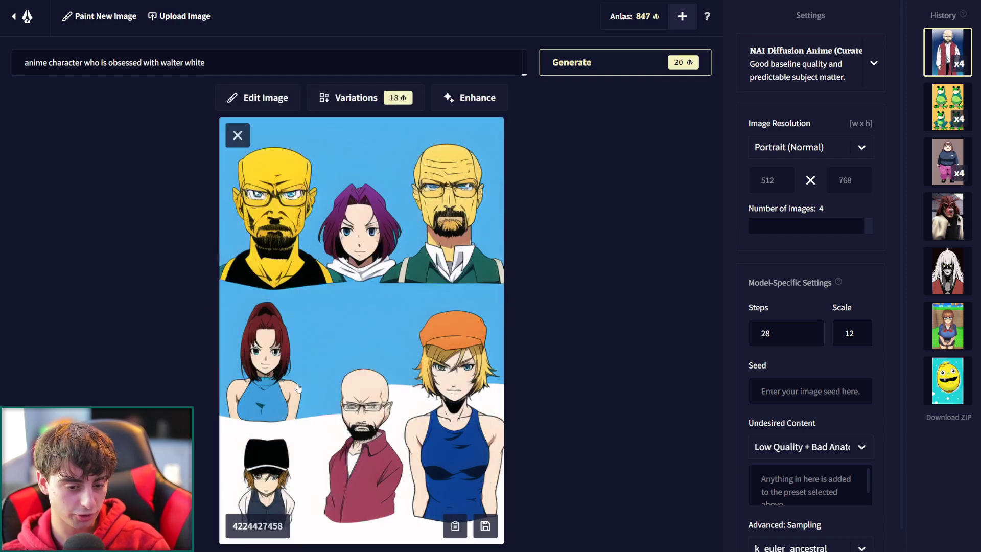
{"action": "left_click", "coordinate": [236, 136]}
{"action": "left_click", "coordinate": [430, 398]}
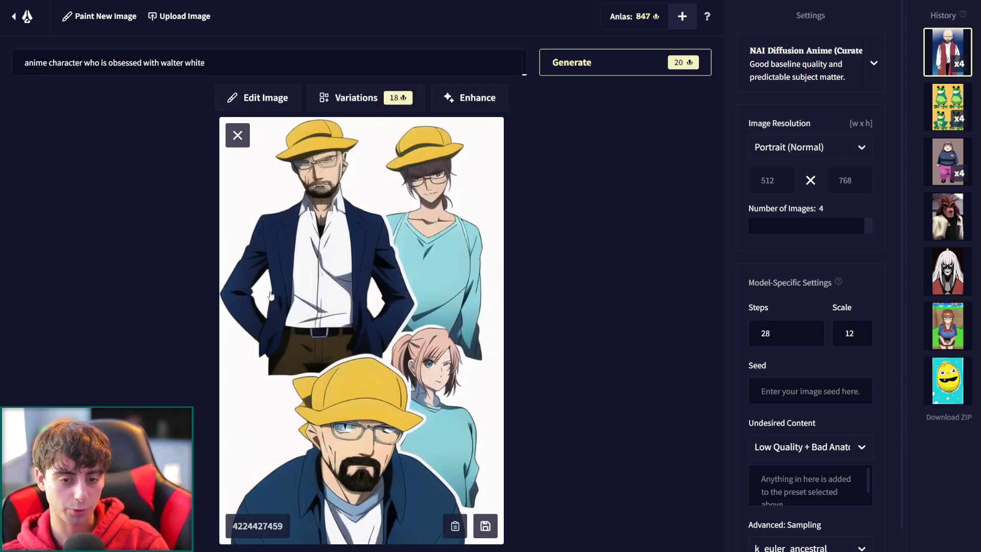
{"action": "left_click", "coordinate": [235, 138]}
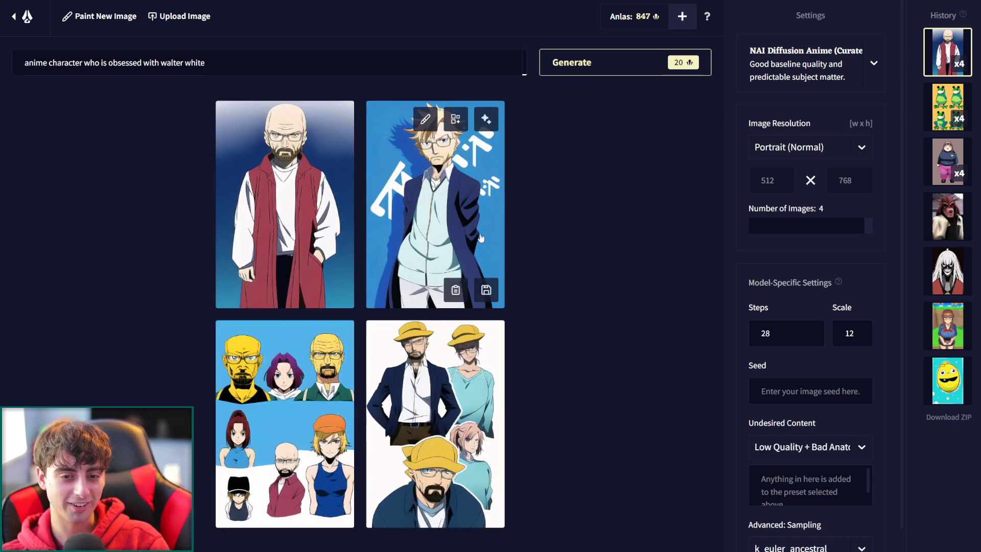
{"action": "left_click", "coordinate": [480, 237]}
{"action": "left_click", "coordinate": [236, 135]}
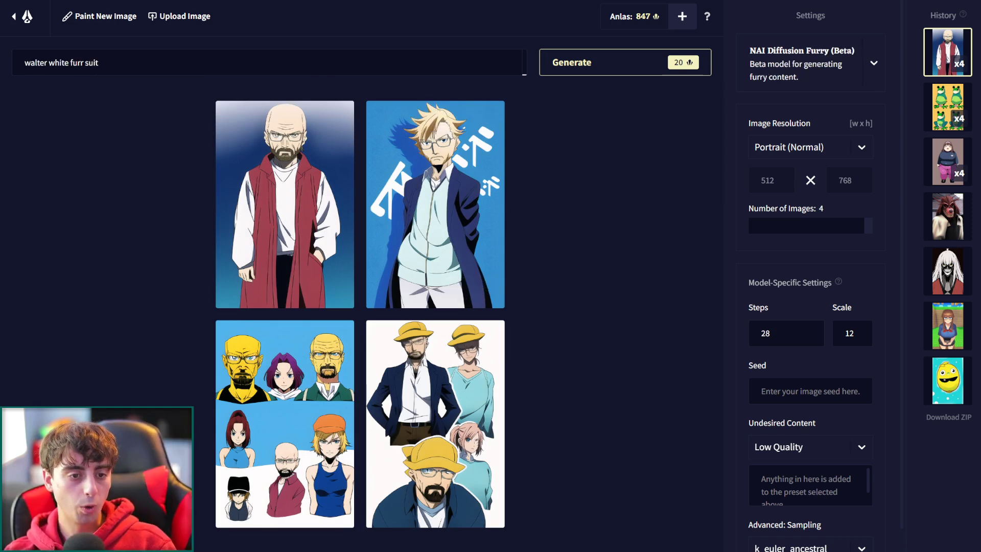
- Generate the Walter White fursuit images and view the cat-eared and blue tuxedo versions
{"action": "left_click", "coordinate": [603, 64]}
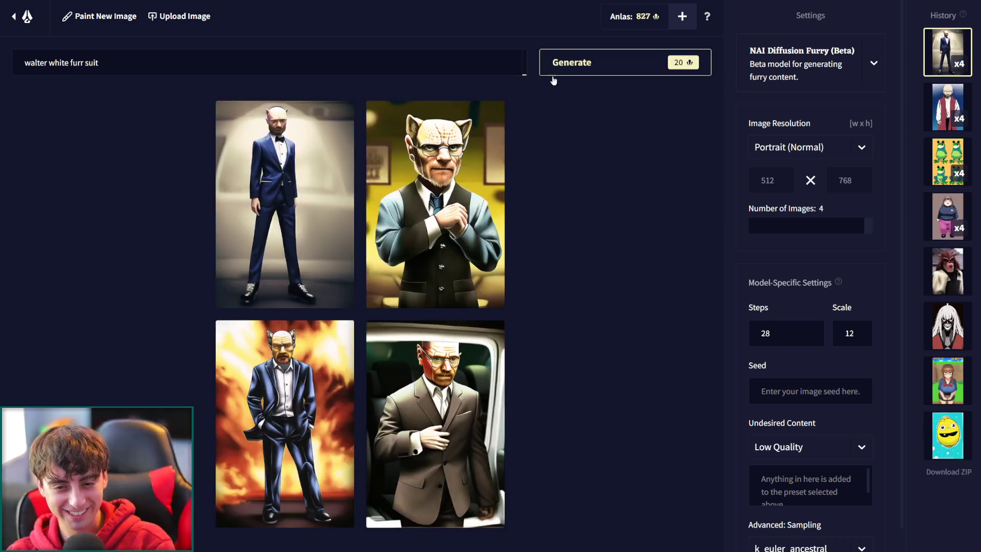
{"action": "left_click", "coordinate": [480, 215]}
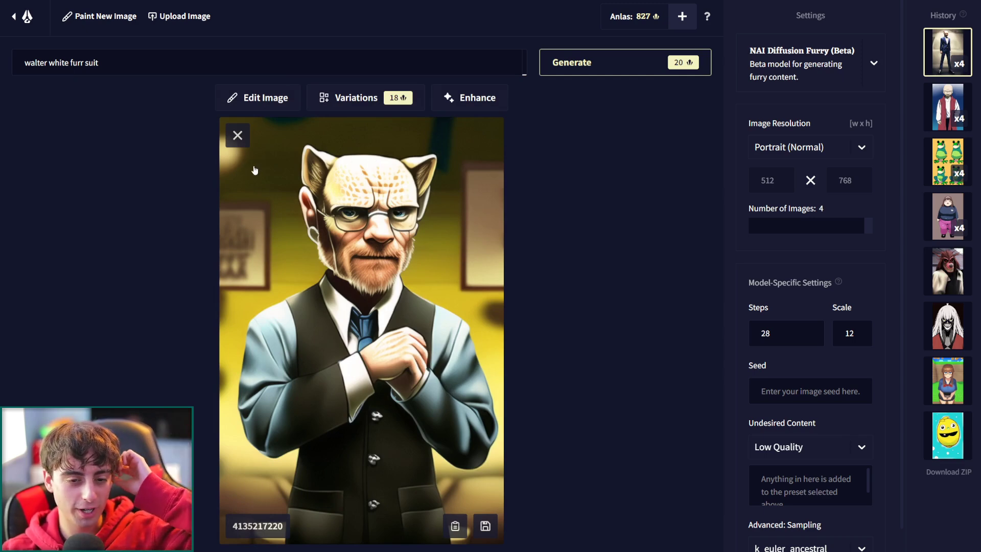
{"action": "left_click", "coordinate": [238, 135]}
{"action": "left_click", "coordinate": [312, 202]}
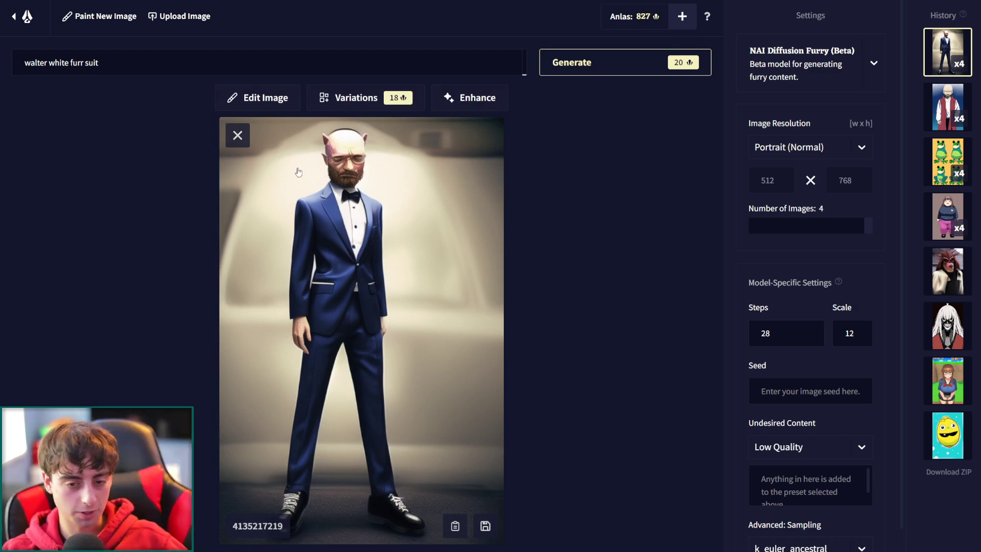
{"action": "left_click", "coordinate": [238, 135]}
- View the fiery-background and car images, then switch the model to NAI Diffusion Anime (Curated)
{"action": "left_click", "coordinate": [278, 358]}
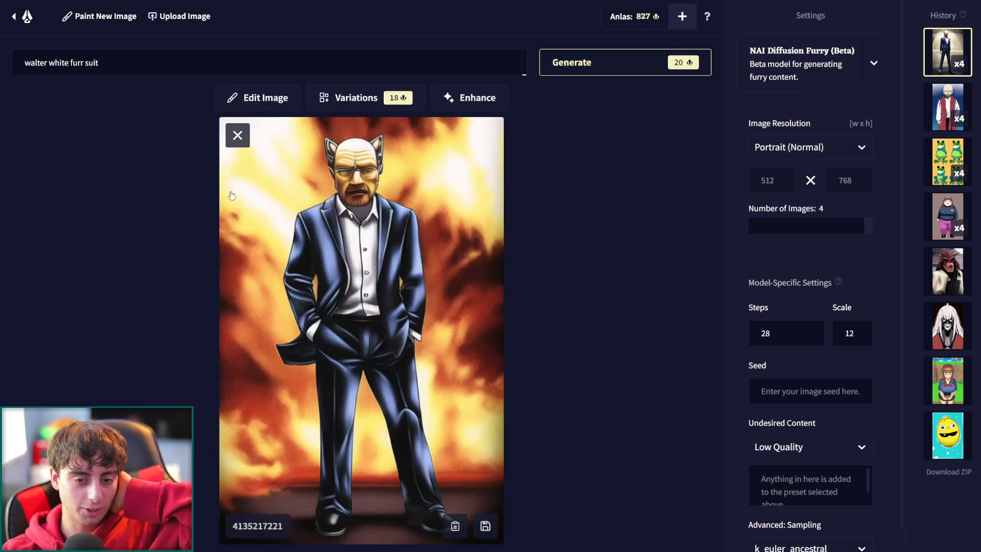
{"action": "left_click", "coordinate": [235, 139]}
{"action": "left_click", "coordinate": [437, 381]}
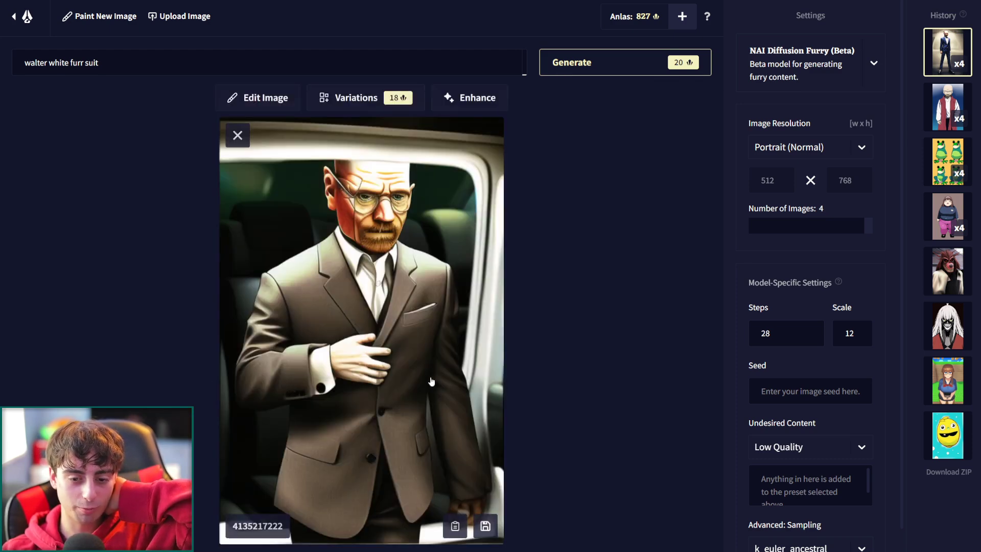
{"action": "left_click", "coordinate": [237, 135]}
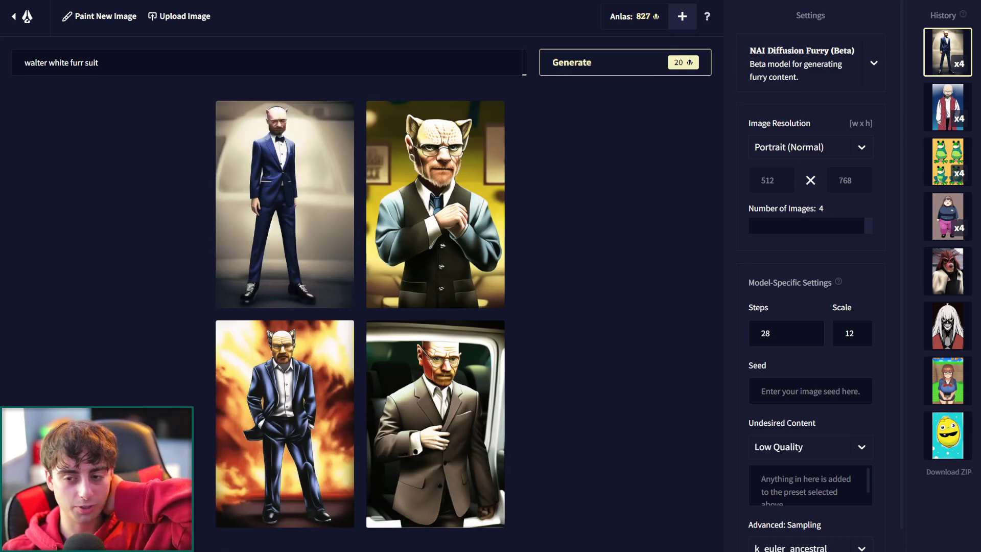
{"action": "left_click", "coordinate": [811, 81]}
{"action": "left_click", "coordinate": [815, 115]}
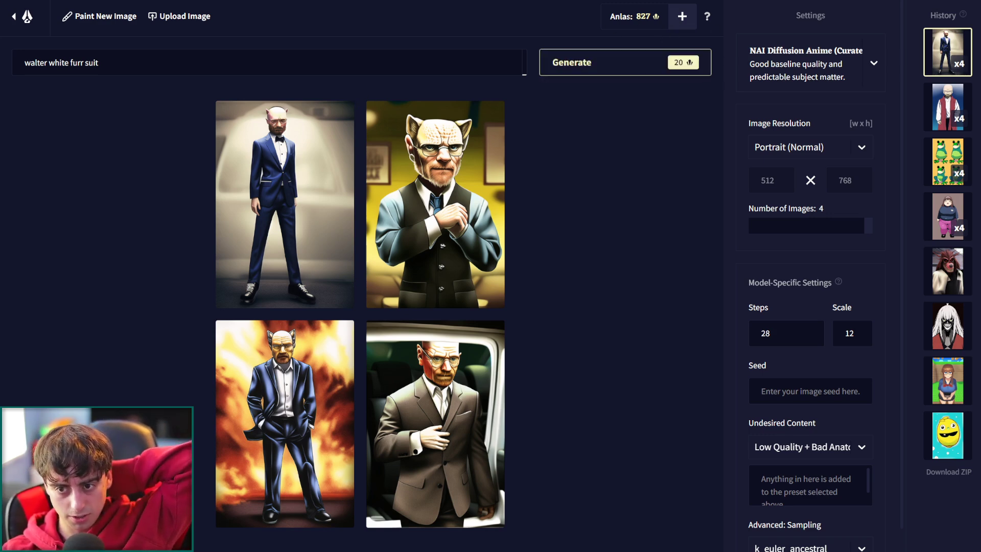
{"action": "key", "text": "ctrl+a"}
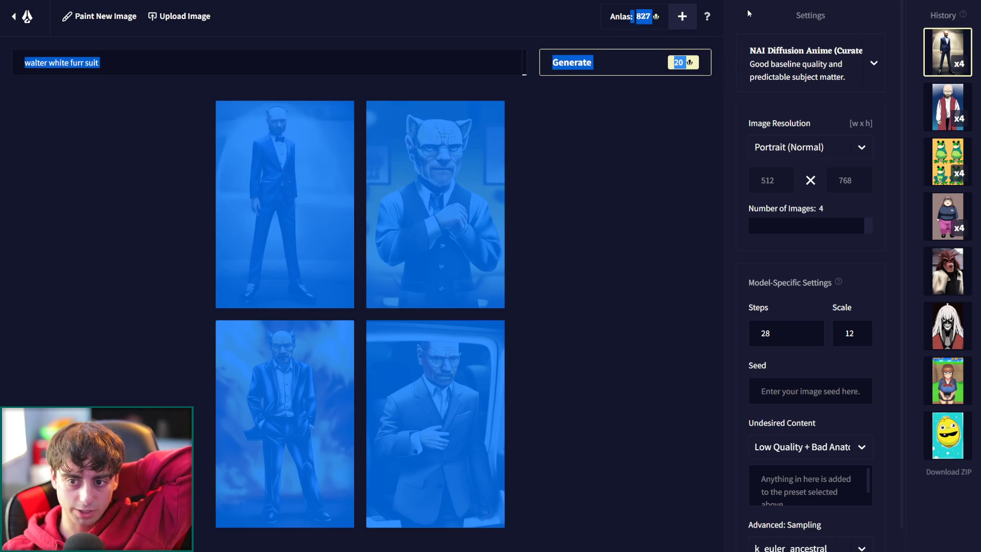
{"action": "left_click", "coordinate": [747, 9]}
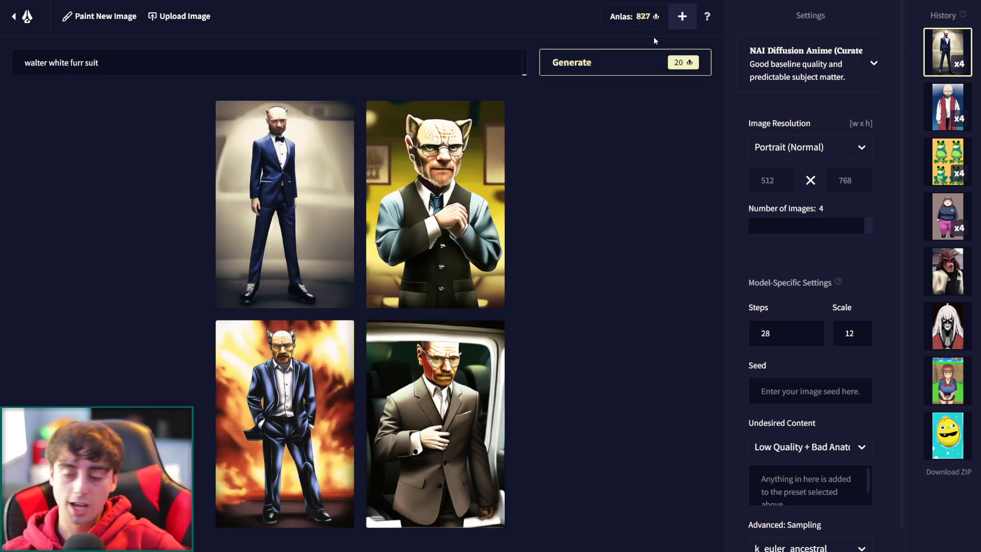